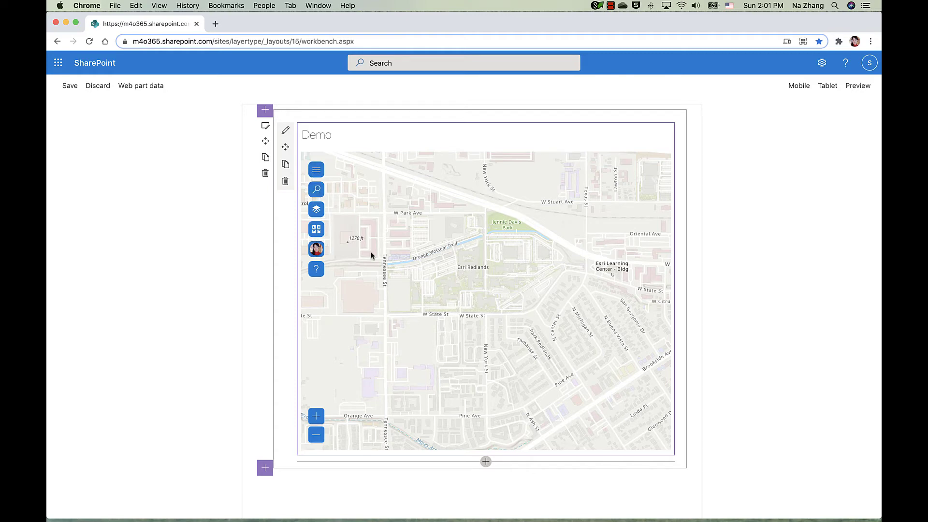
Search the map for the place "esri" with the map's address finder.
left_click(318, 192)
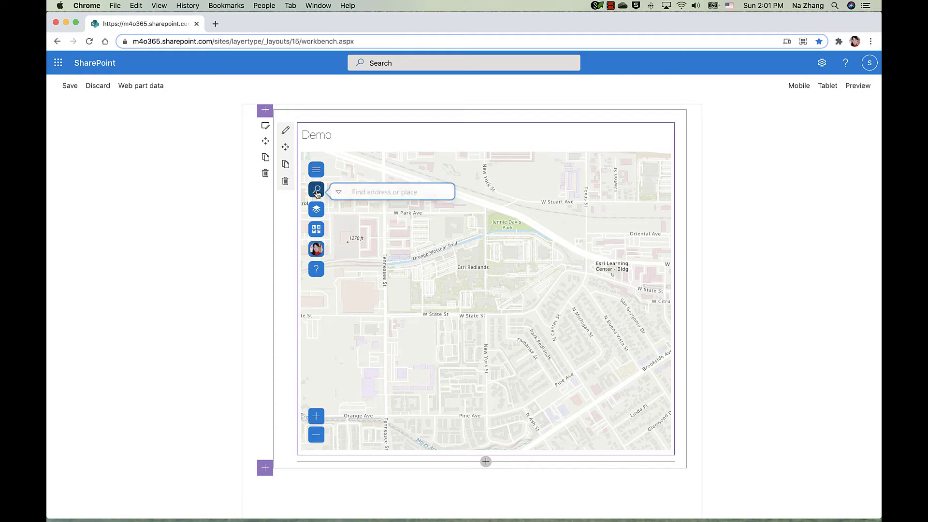
left_click(350, 196)
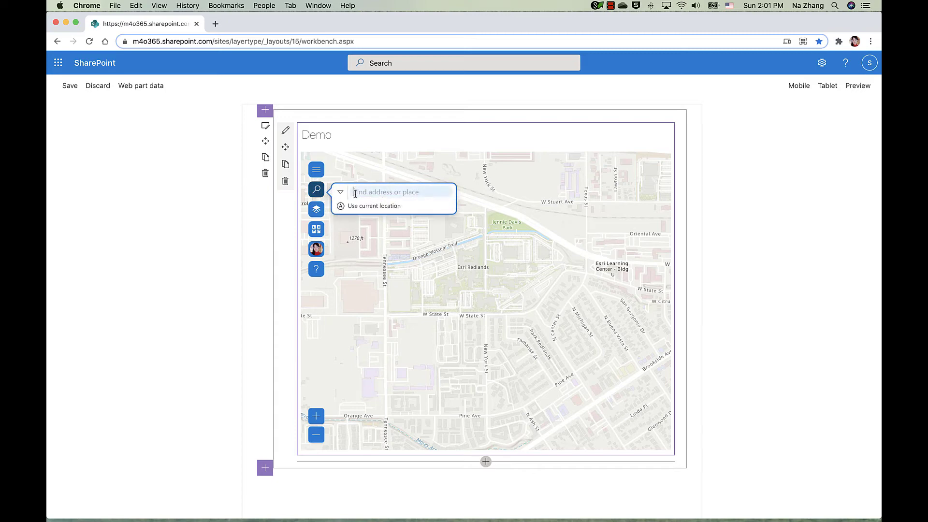
type("esri")
key("Return")
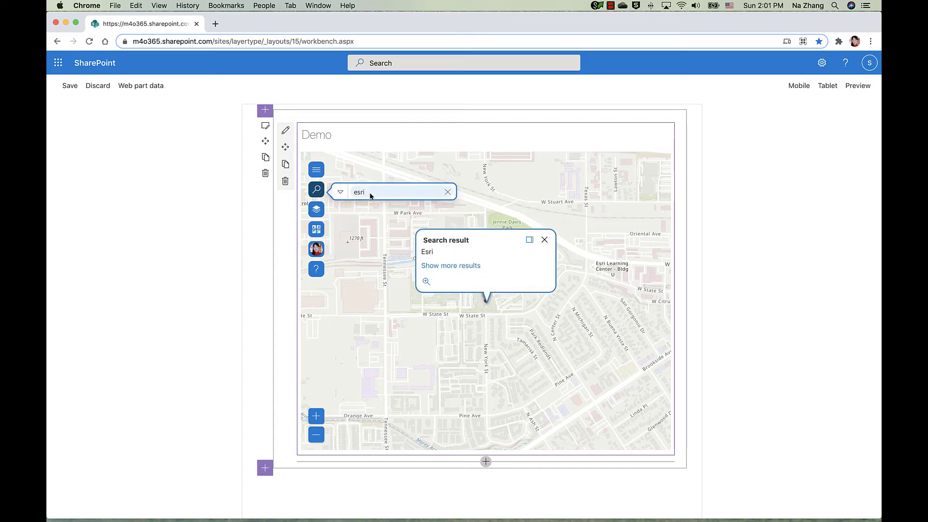
Look through the map's layer list, basemap gallery, account profile, zoom controls and tool menu.
left_click(317, 212)
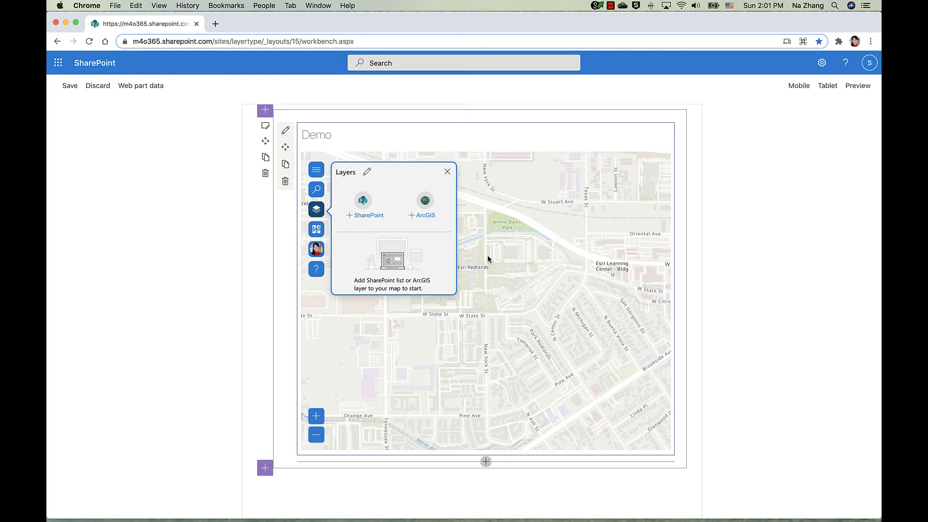
left_click(447, 173)
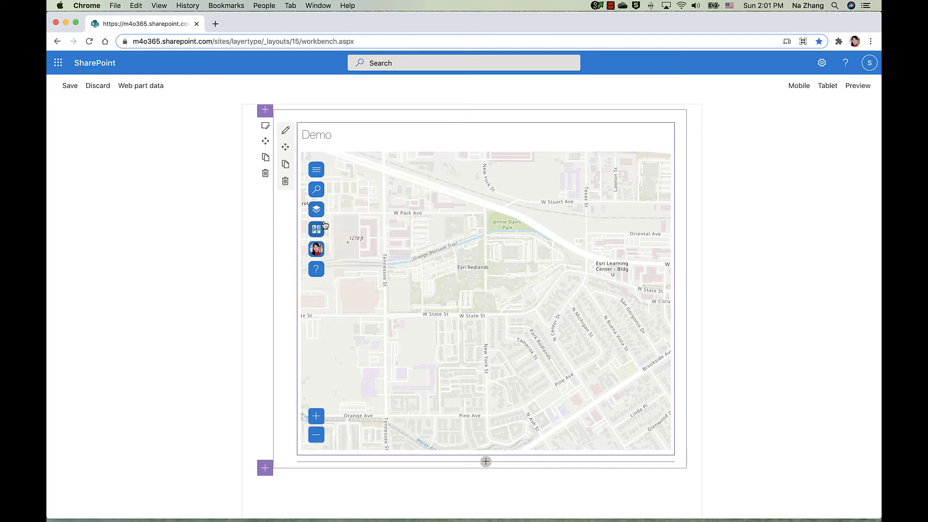
left_click(316, 231)
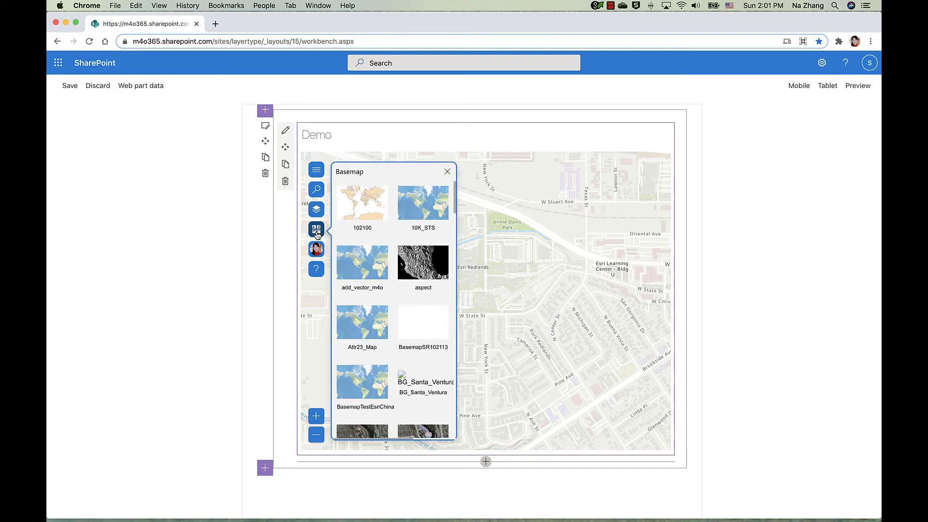
left_click(447, 172)
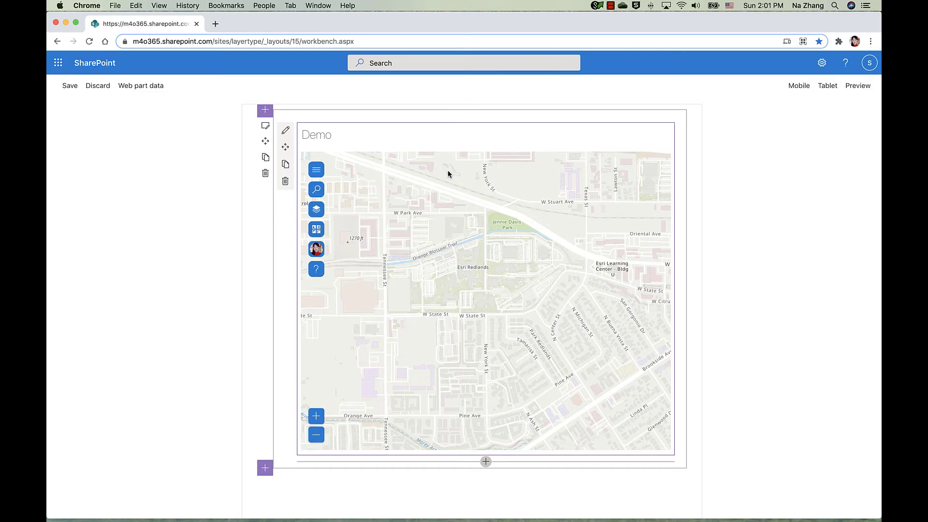
left_click(317, 249)
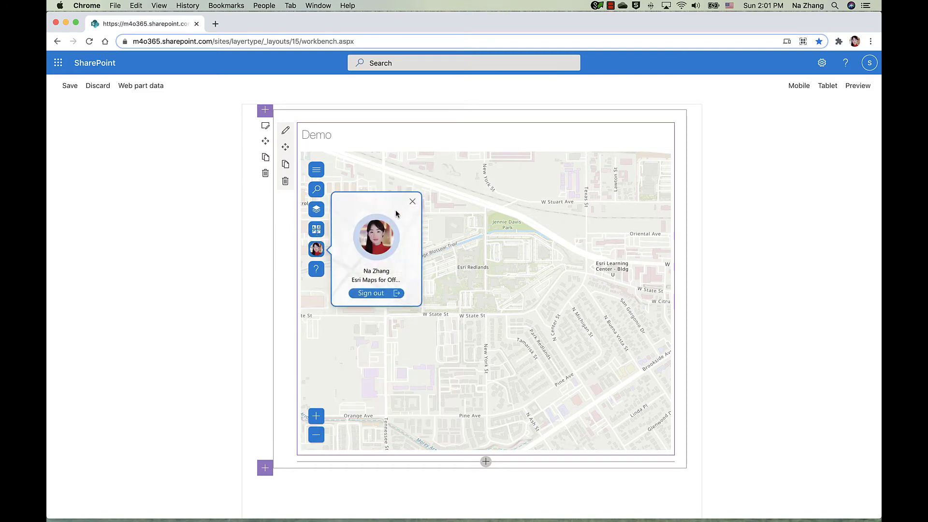
left_click(413, 202)
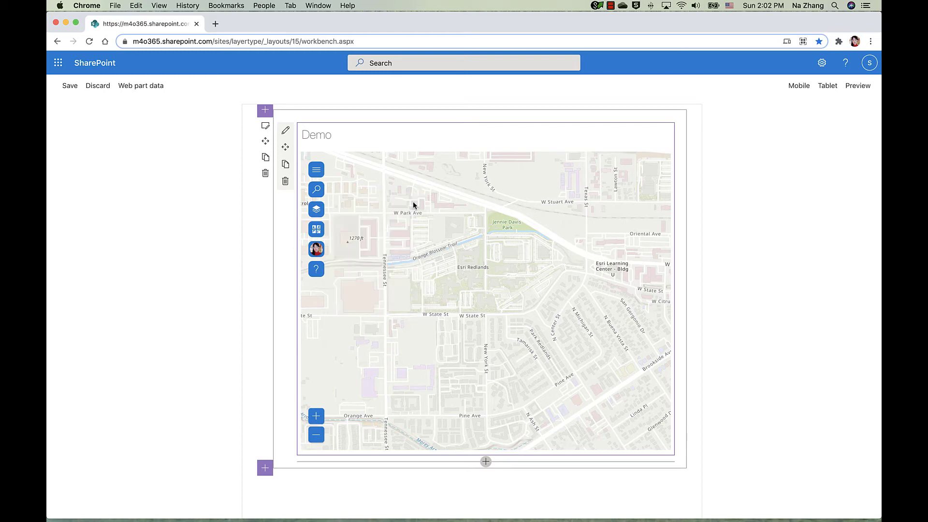
left_click(318, 420)
left_click(318, 435)
left_click(317, 170)
left_click(317, 170)
Try switching the map controls, profile, basemap gallery and table of contents off and back on in the map web part's settings.
left_click(285, 132)
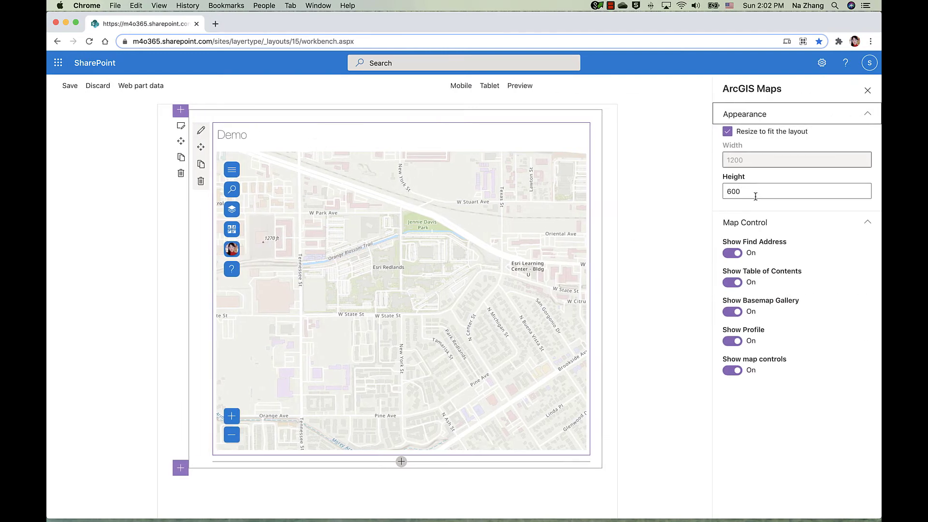
left_click(731, 190)
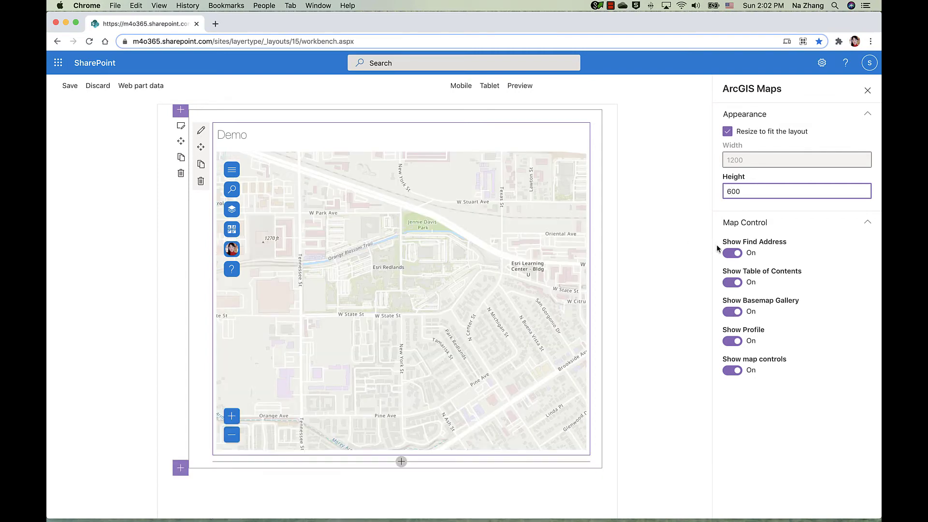
left_click(732, 371)
left_click(730, 342)
left_click(732, 312)
left_click(733, 283)
left_click(738, 285)
left_click(734, 313)
left_click(735, 342)
left_click(739, 372)
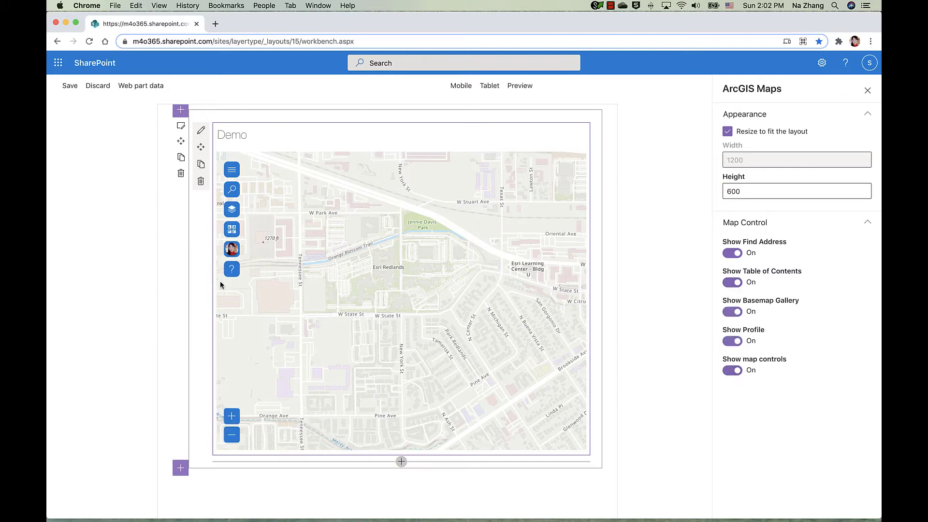
left_click(200, 130)
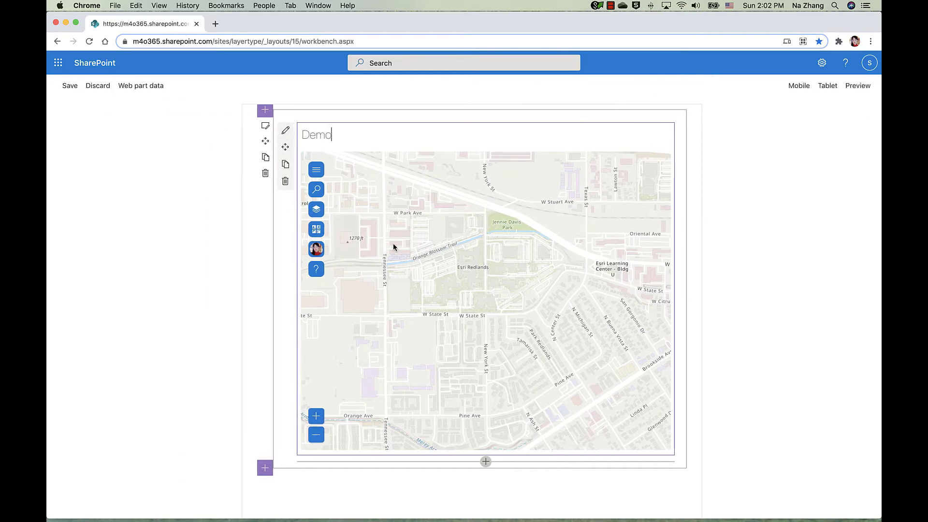
Open the SharePoint data source for adding map layers and look through the available lists.
left_click(313, 213)
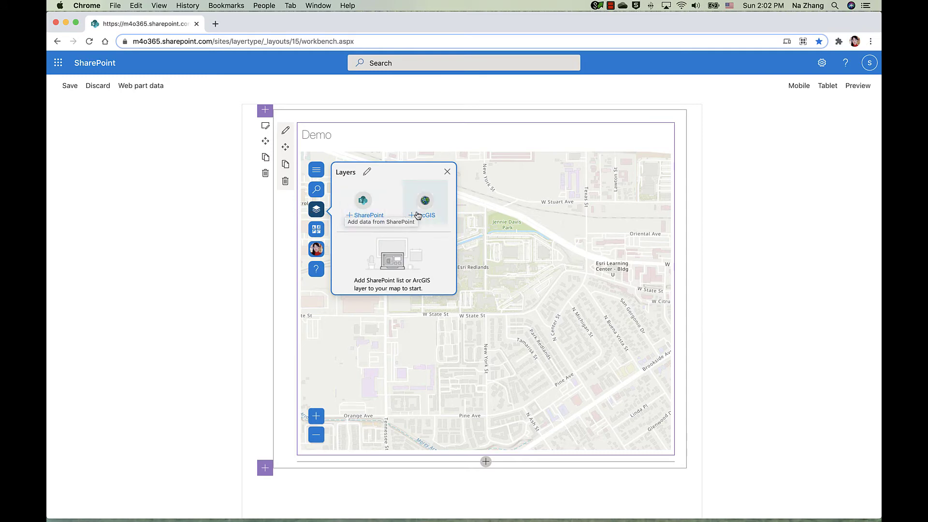
left_click(363, 206)
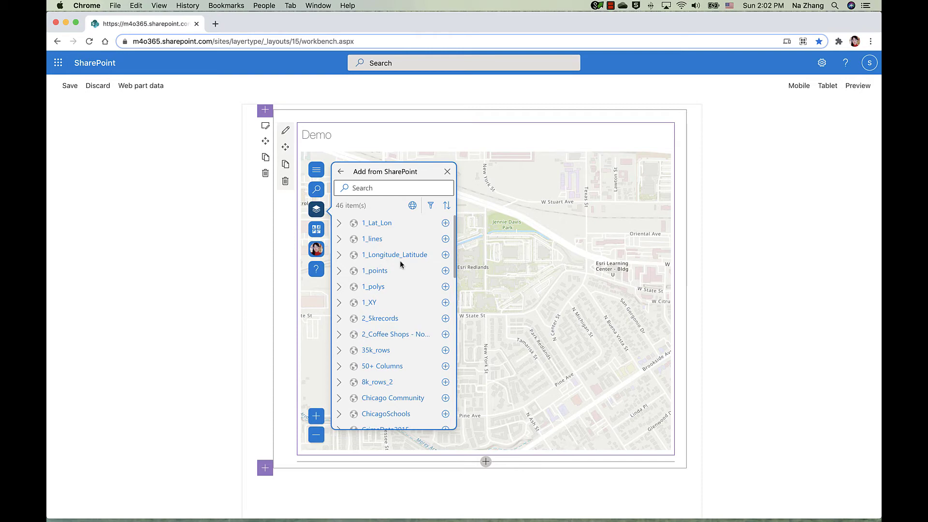
left_click_drag(520, 289, 537, 254)
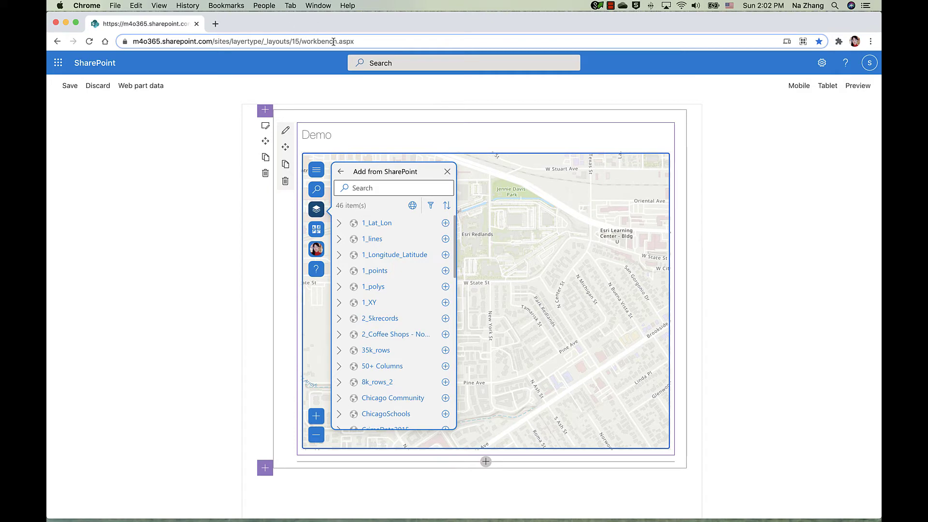
scroll(375, 307, "down", 5)
scroll(376, 308, "down", 5)
scroll(376, 307, "down", 1)
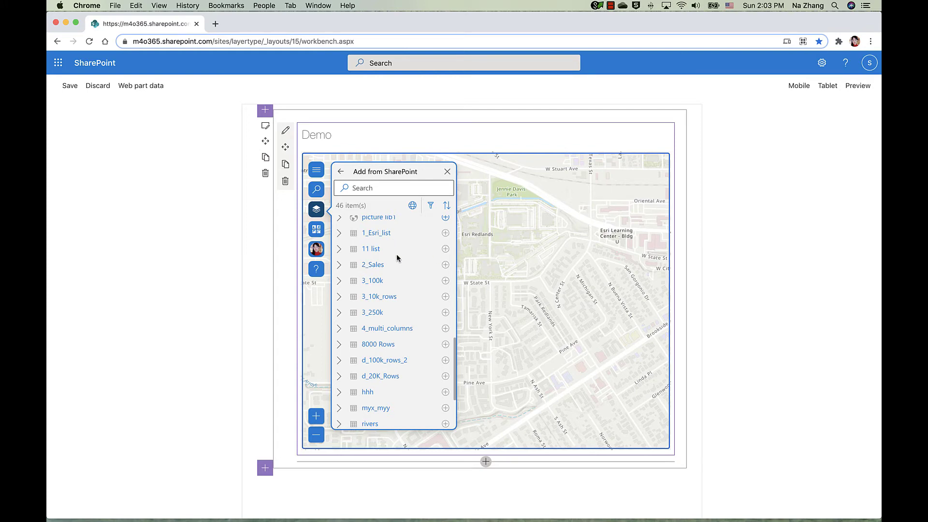
scroll(398, 258, "up", 9)
Try filtering the SharePoint lists to geoenabled lists only, and turn the filter off again.
left_click(430, 207)
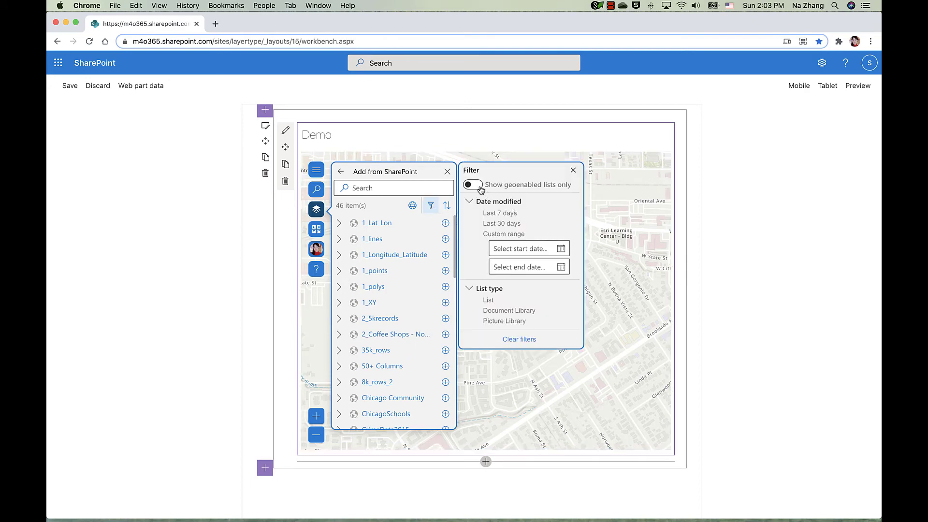
left_click(480, 188)
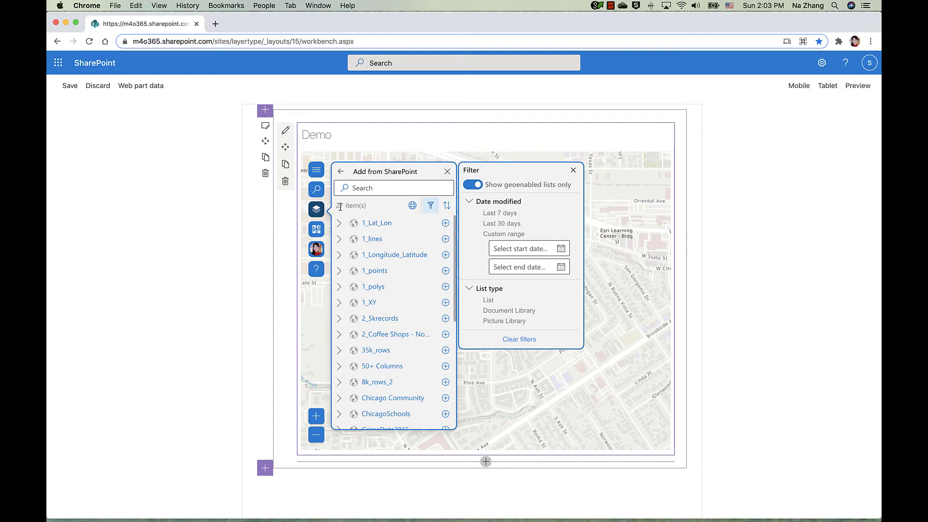
left_click(469, 187)
scroll(377, 319, "down", 5)
scroll(376, 321, "up", 5)
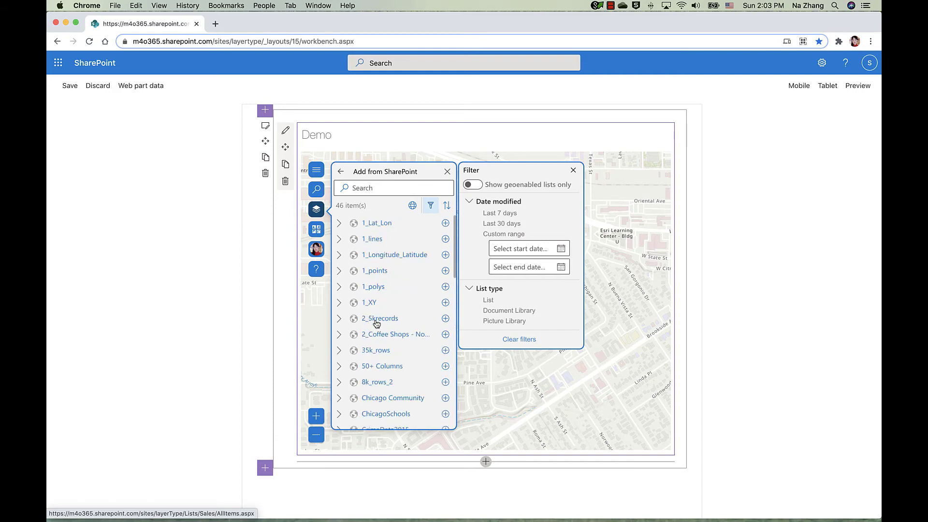
left_click(431, 207)
Try reversing the sort order of the SharePoint lists, and restore the original order.
left_click(446, 206)
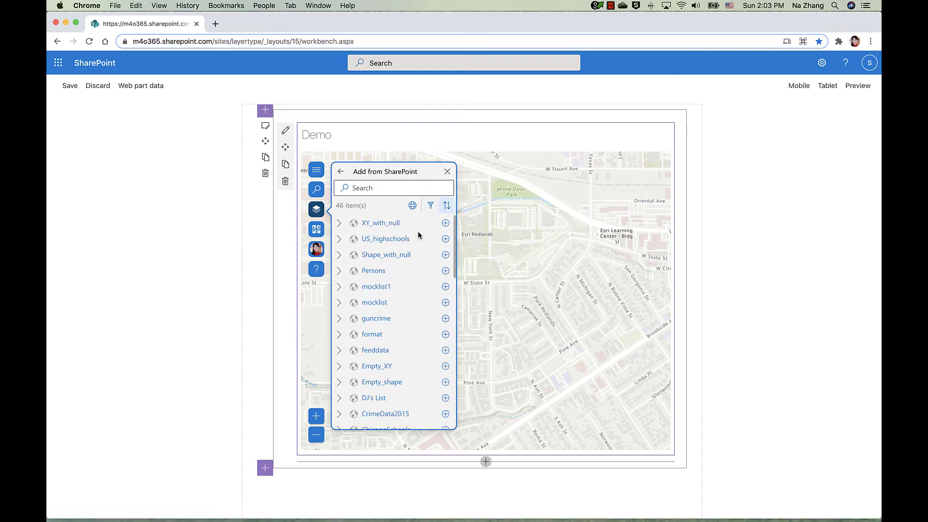
scroll(410, 266, "down", 4)
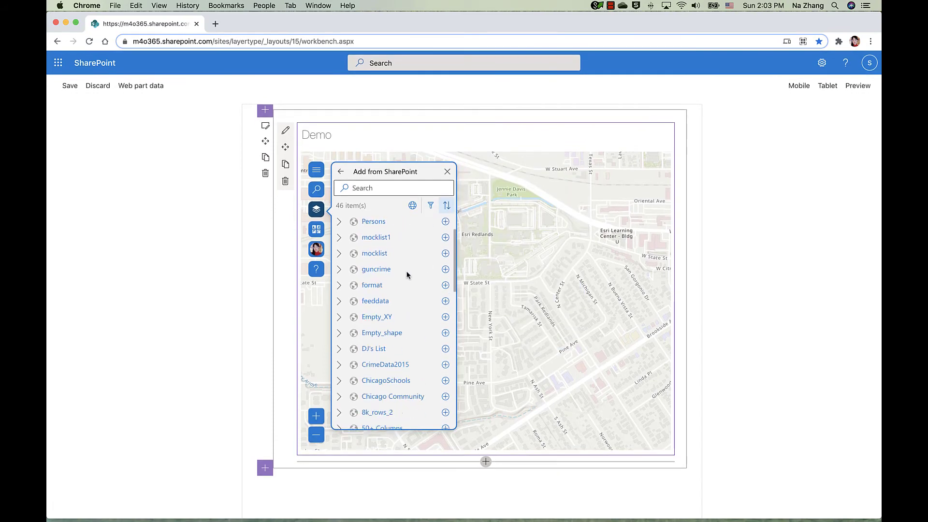
left_click(447, 207)
scroll(411, 251, "up", 5)
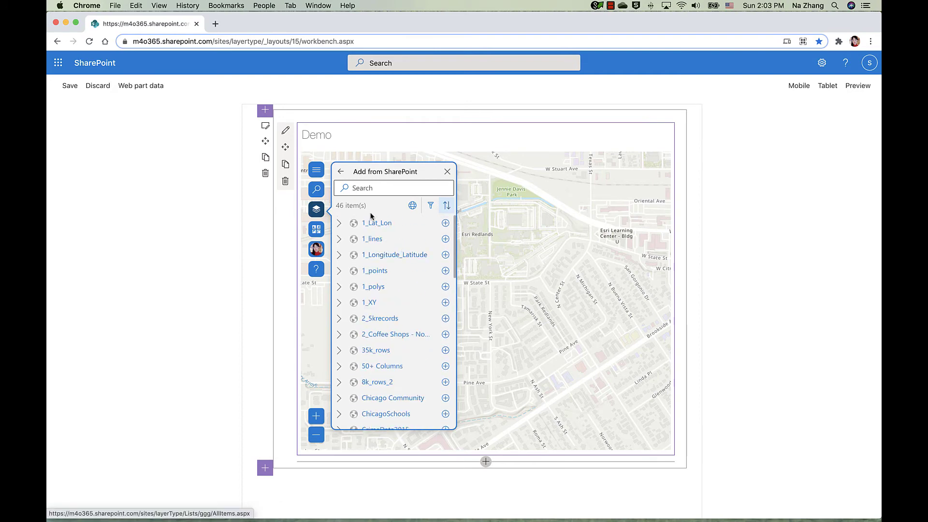
Expand the views of the US_highschools list, inspect its first600 view in its own tab, and return to the map.
scroll(355, 288, "down", 5)
scroll(355, 287, "down", 2)
left_click_drag(488, 305, 510, 299)
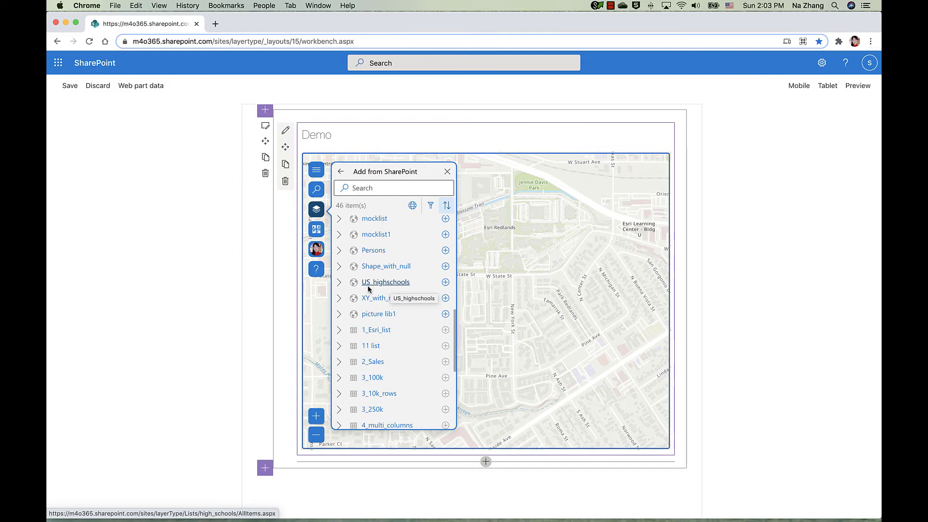
left_click(340, 283)
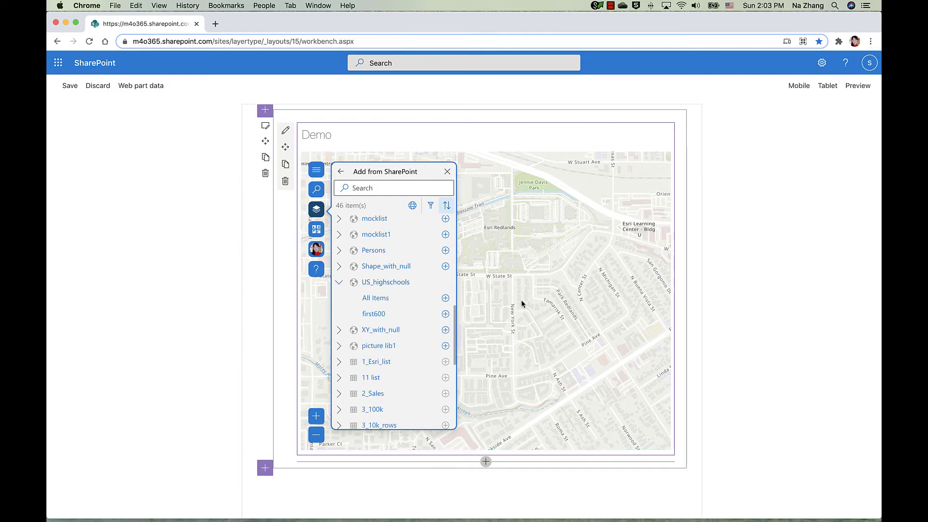
left_click_drag(518, 307, 607, 307)
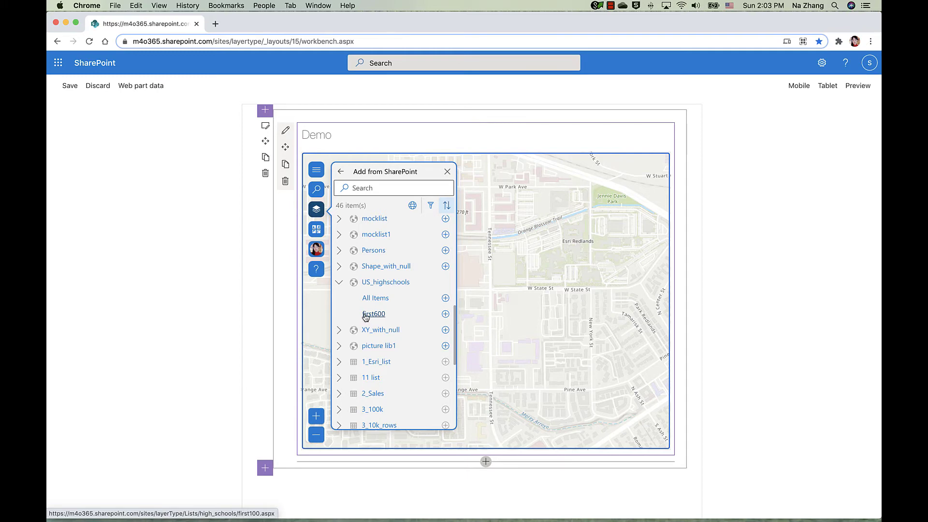
left_click(373, 314)
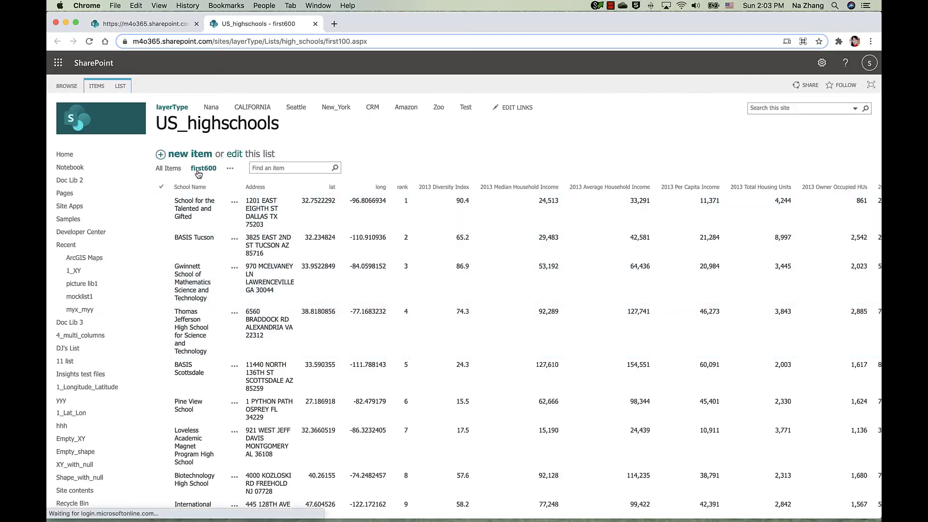
left_click(143, 25)
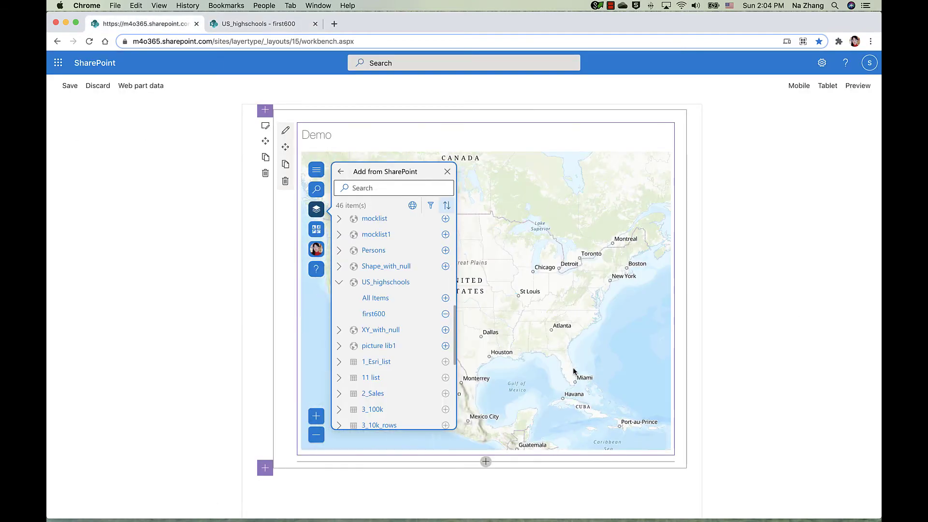
Add the first600 and All Items views of US_highschools to the map as layers.
left_click(445, 314)
left_click(445, 314)
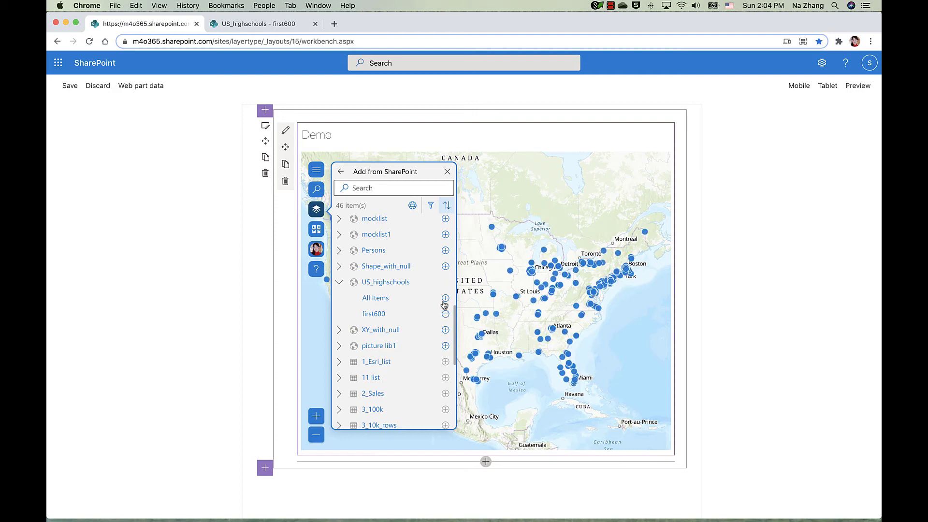
left_click(446, 300)
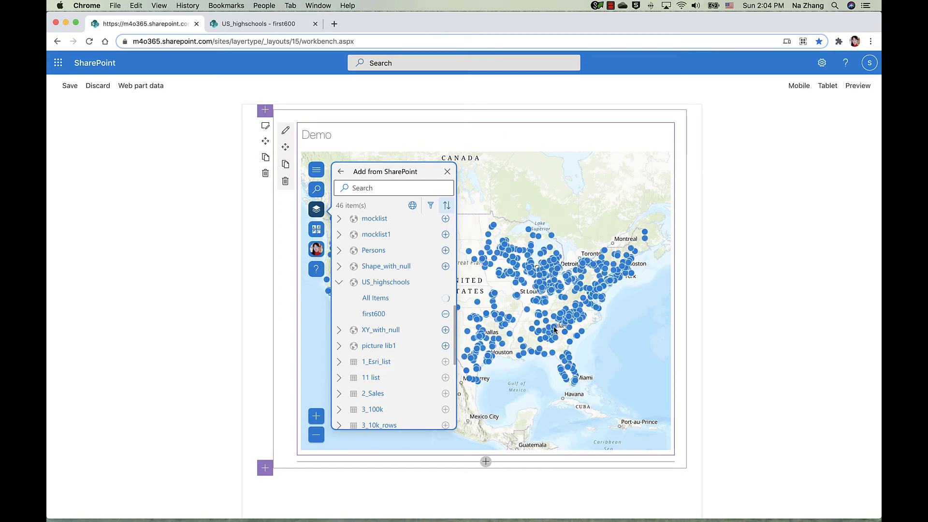
scroll(554, 329, "down", 2)
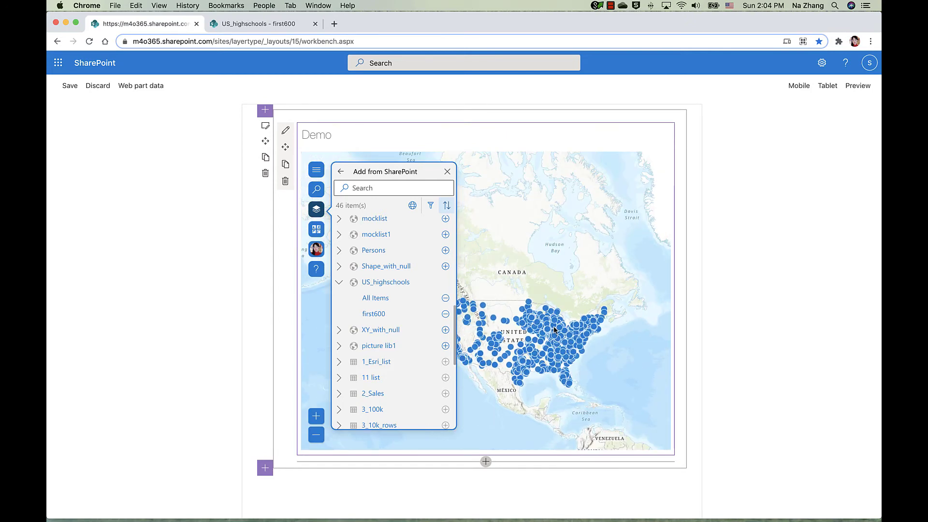
Return to the layer list, hide both US_highschools layers, and show the All Items layer again.
left_click(342, 172)
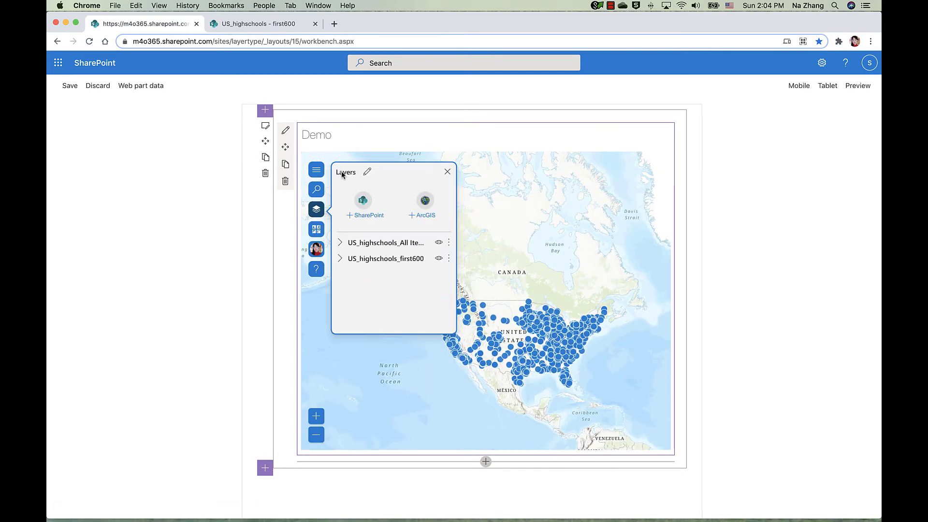
left_click(439, 260)
left_click(440, 260)
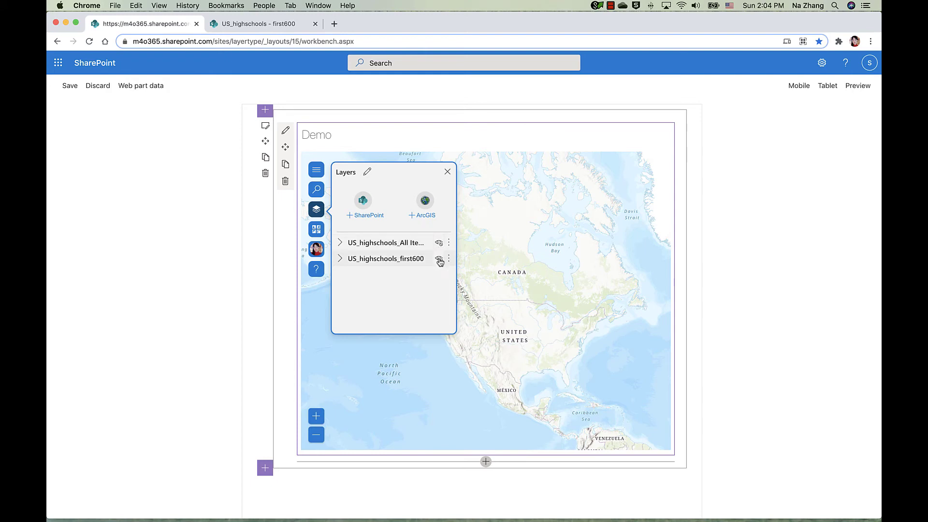
left_click(439, 243)
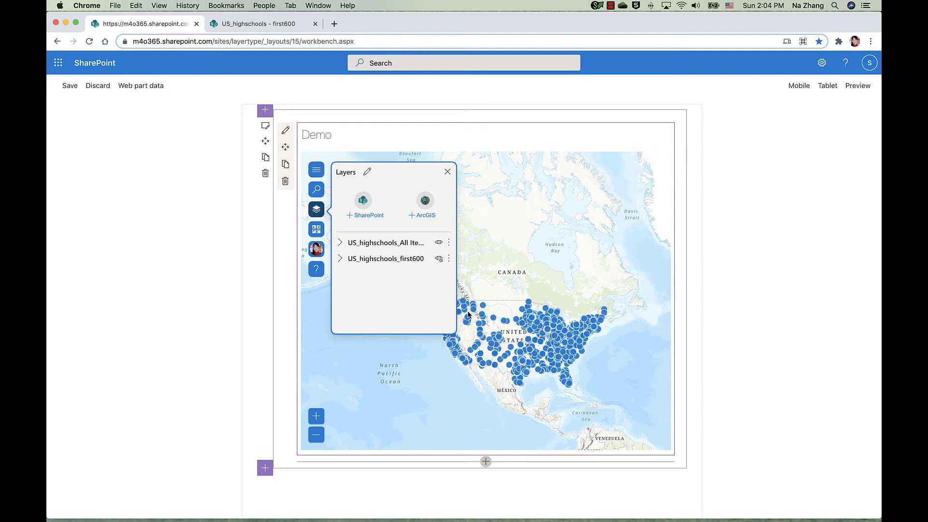
Set the US_highschools All Items layer's popup header to School Name and move the rank column to the start of the popup fields.
left_click(449, 243)
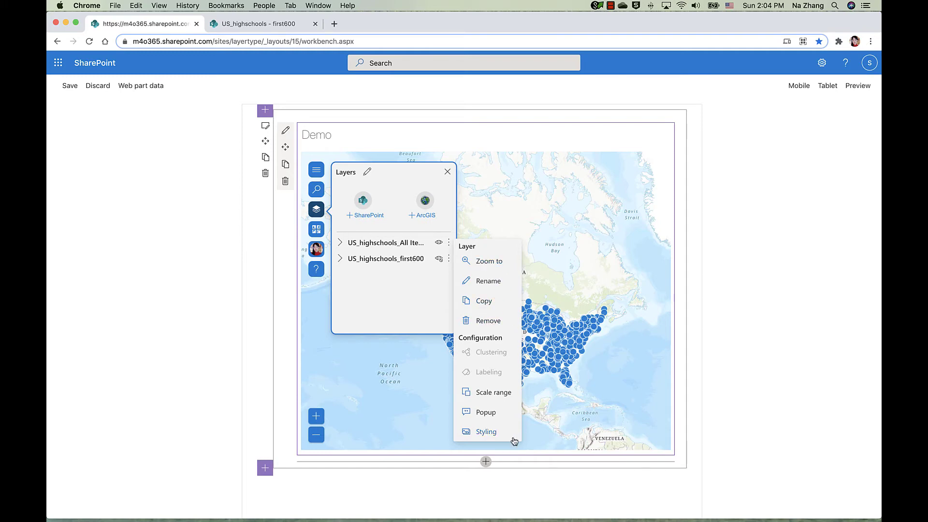
left_click(497, 414)
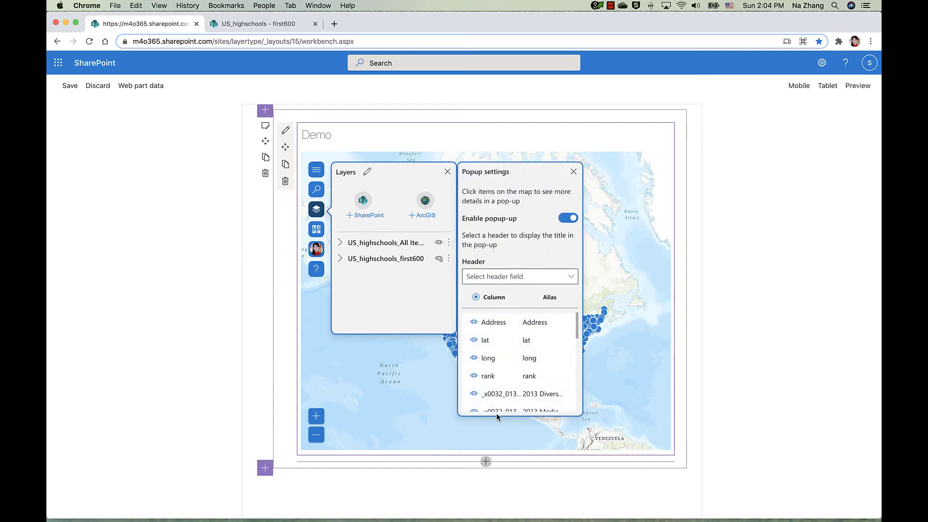
left_click(518, 276)
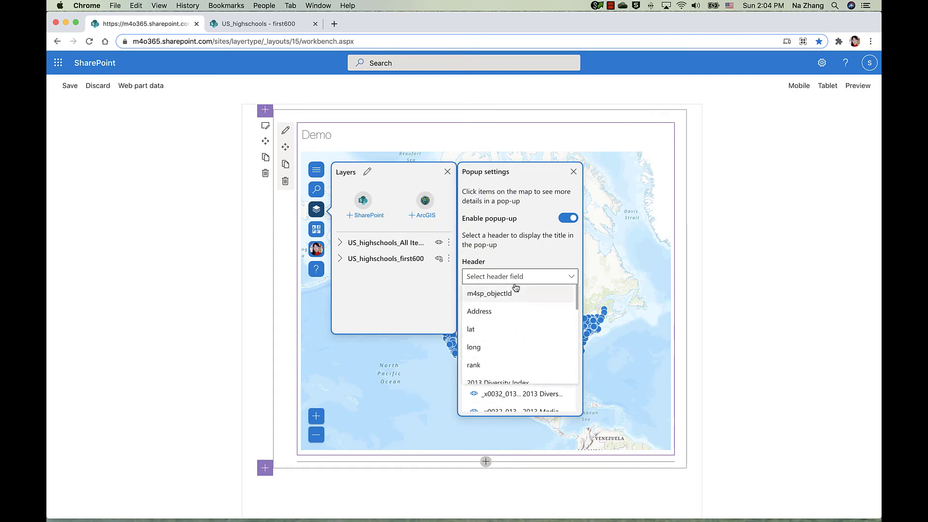
scroll(517, 334, "down", 10)
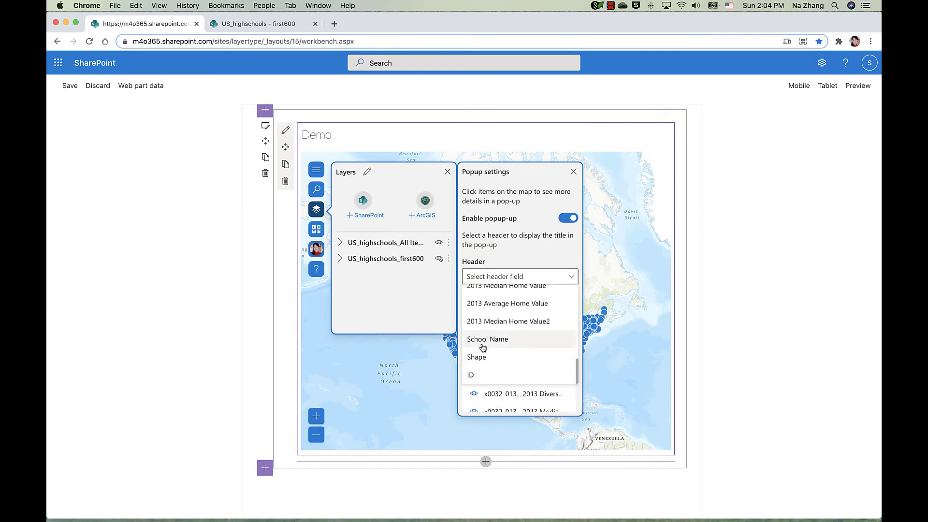
left_click(488, 339)
left_click_drag(506, 382, 498, 323)
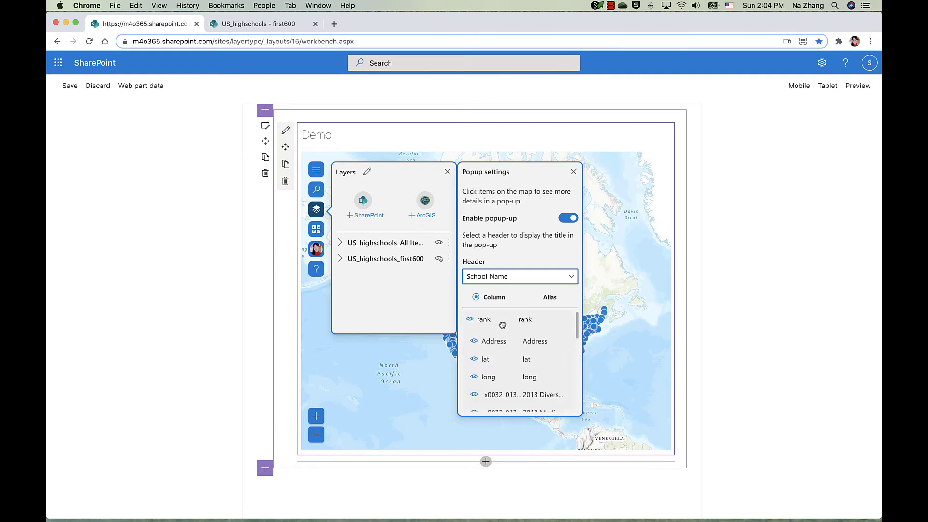
left_click(574, 172)
Inspect the popup of a school on the US East Coast, view its SharePoint list item, and return to the map.
left_click(583, 350)
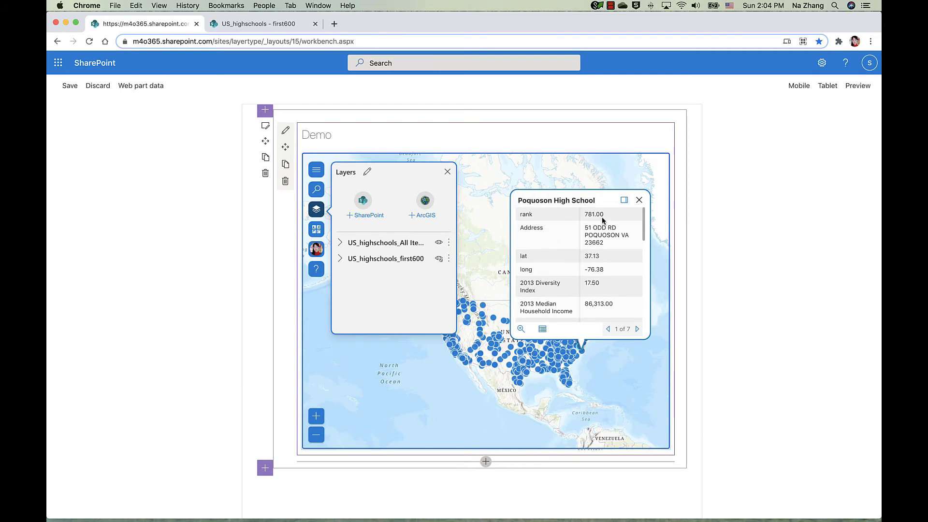
left_click(542, 329)
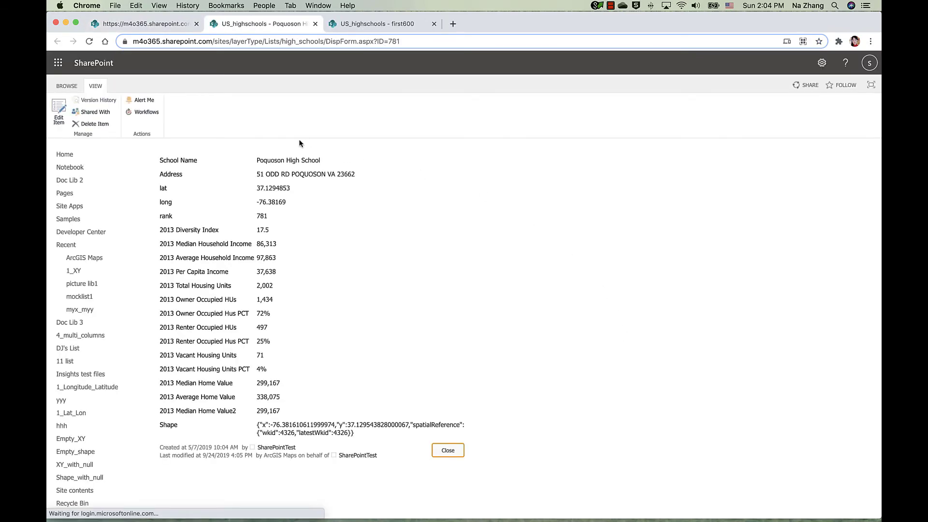
left_click(152, 25)
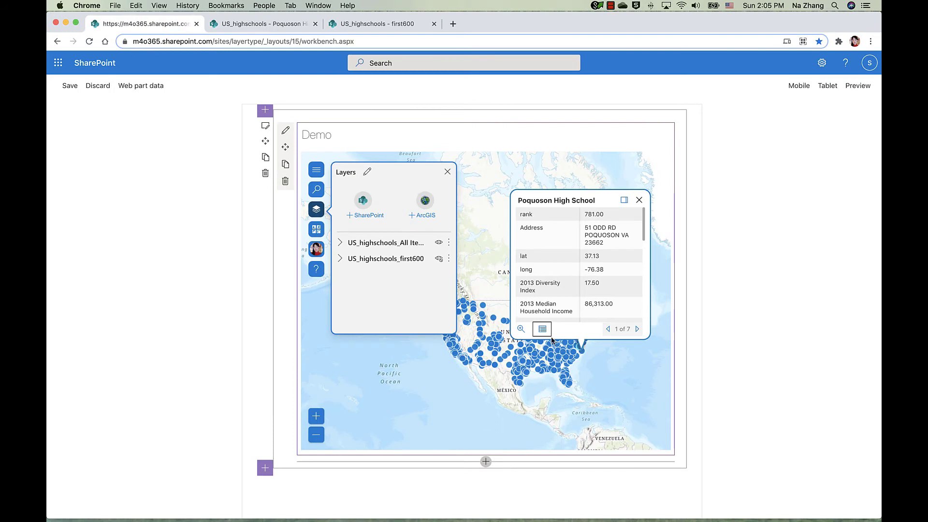
left_click(642, 408)
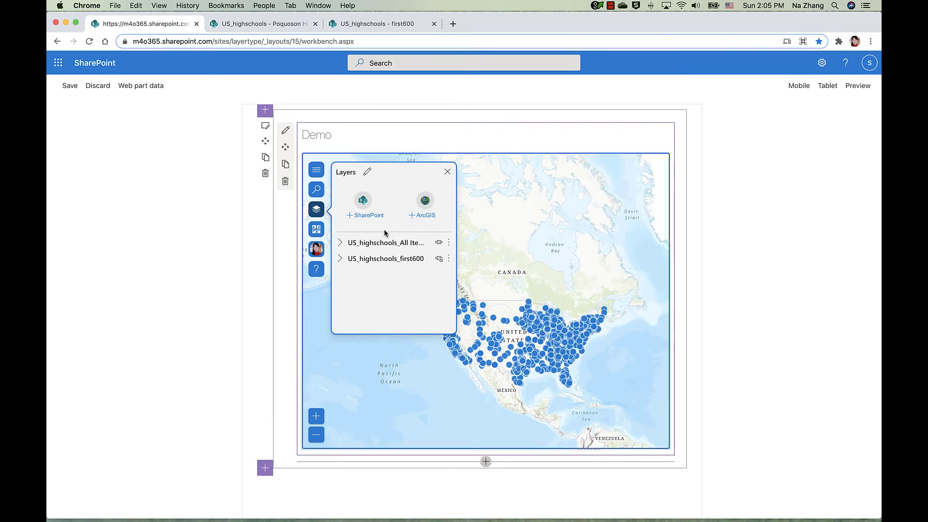
Style the US_highschools All Items layer as Location (Single symbol) with a purple symbol from the Government set.
left_click(448, 242)
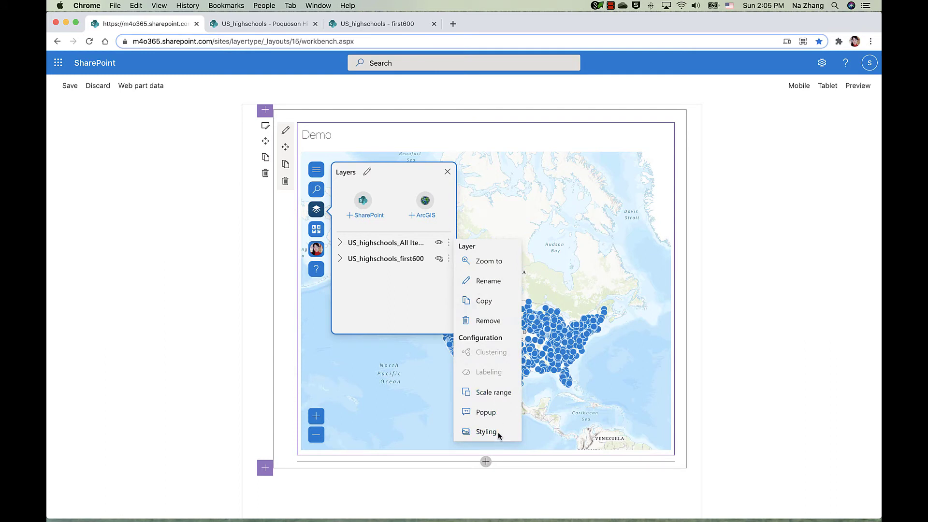
left_click(487, 432)
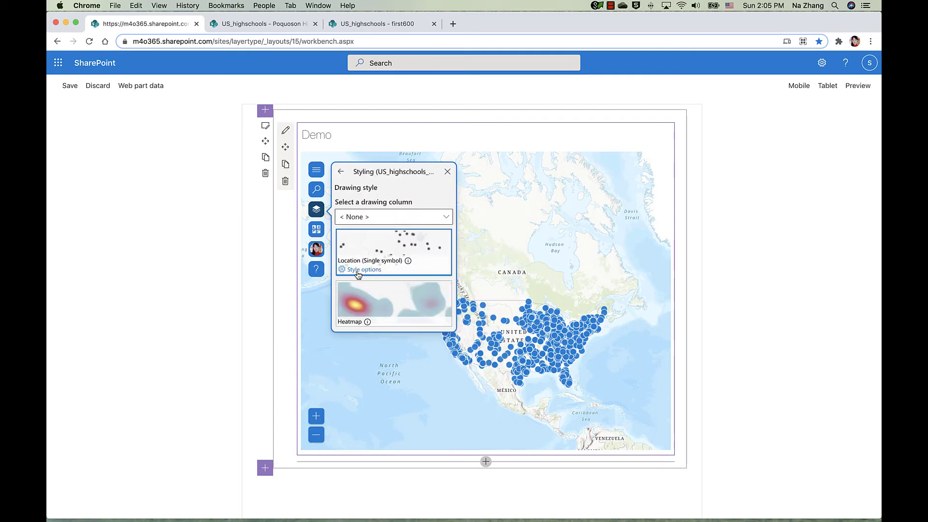
left_click(399, 255)
left_click(423, 250)
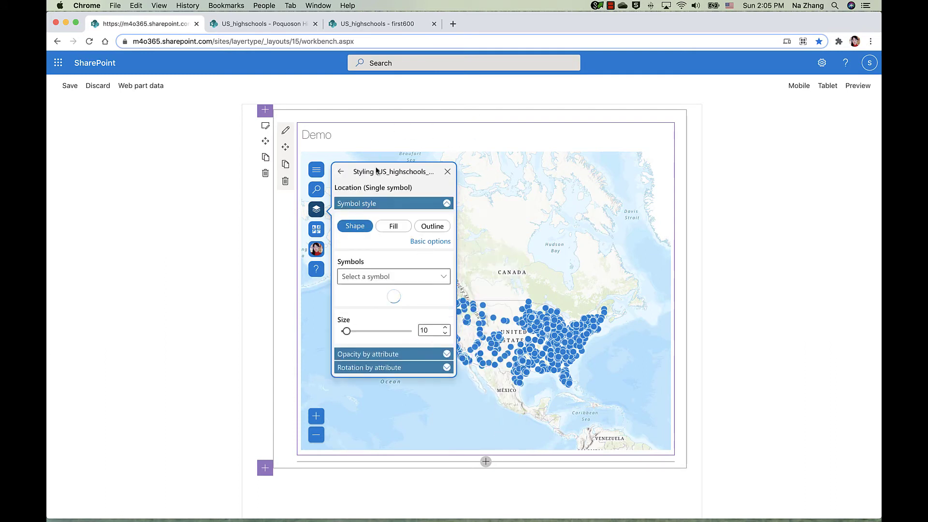
left_click(407, 276)
scroll(373, 382, "down", 3)
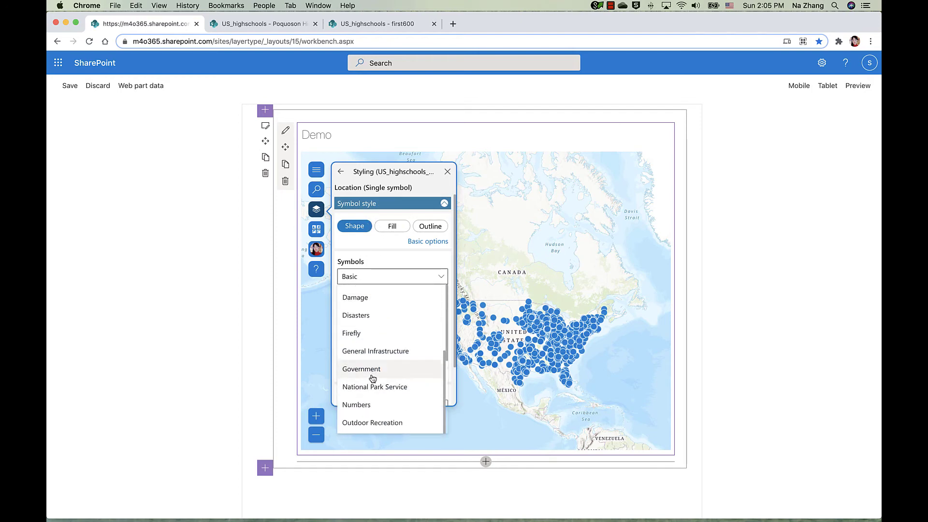
left_click(373, 373)
scroll(389, 329, "down", 1)
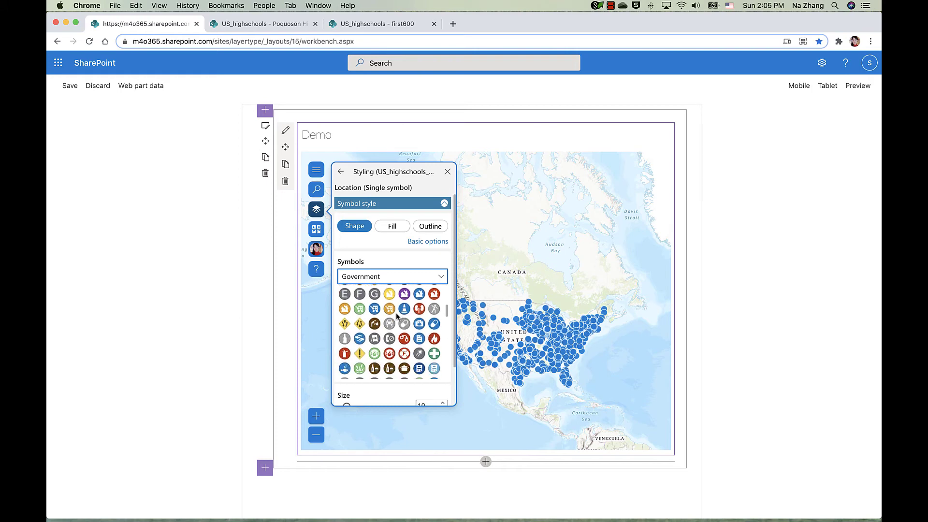
left_click(404, 305)
scroll(411, 309, "down", 3)
left_click(444, 204)
Enable opacity by attribute for the layer using the rank attribute, and return to the layer list.
left_click(435, 218)
left_click(438, 237)
scroll(403, 304, "down", 5)
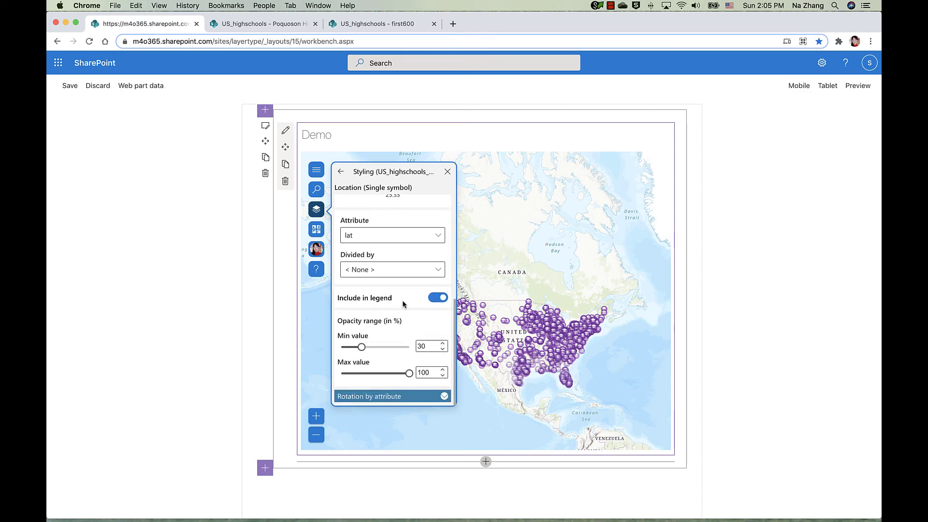
left_click(414, 235)
left_click(376, 286)
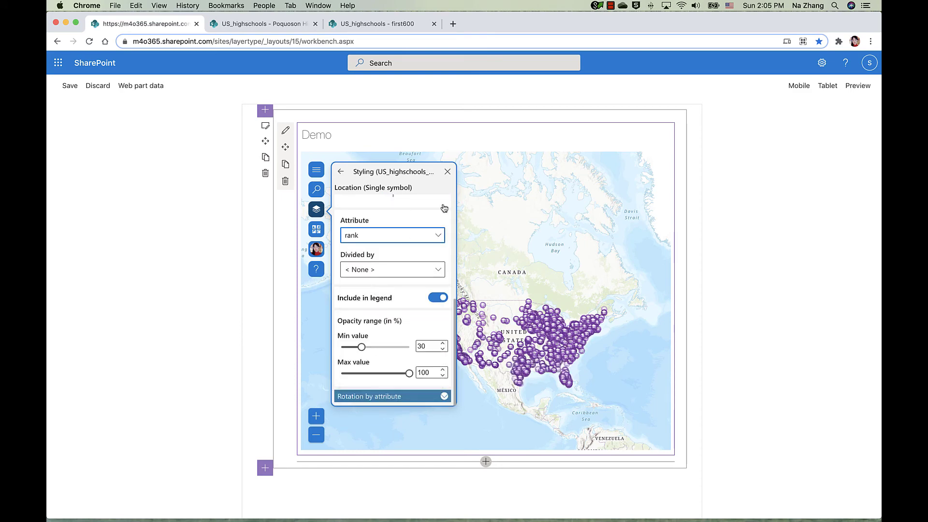
scroll(419, 213, "up", 5)
left_click(446, 217)
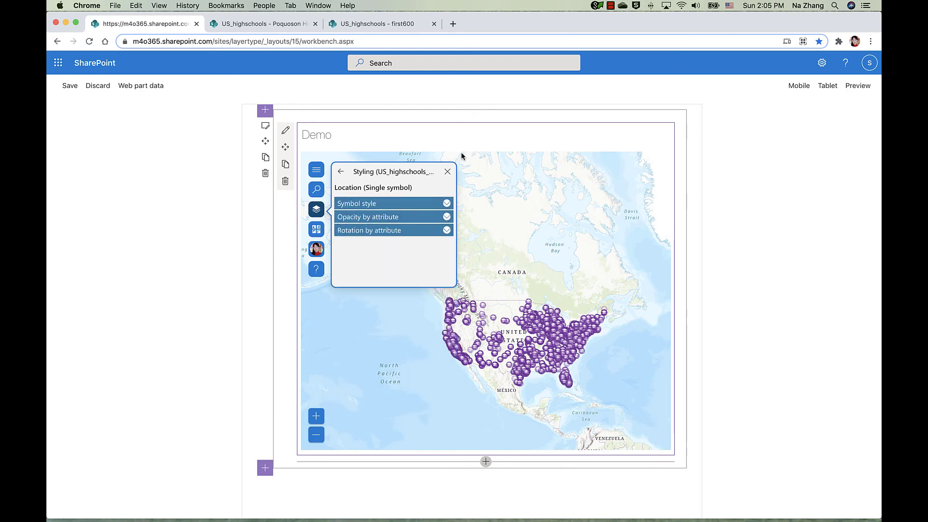
left_click(341, 171)
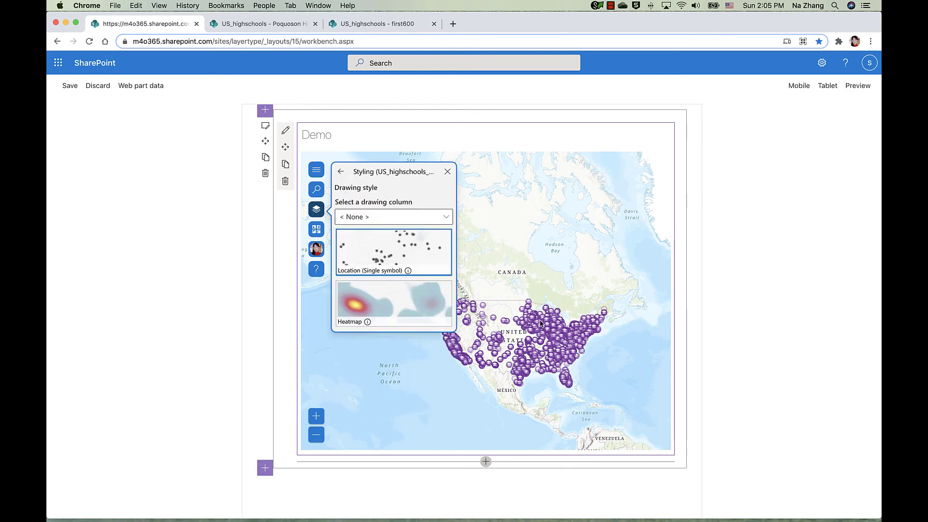
left_click_drag(568, 344, 574, 293)
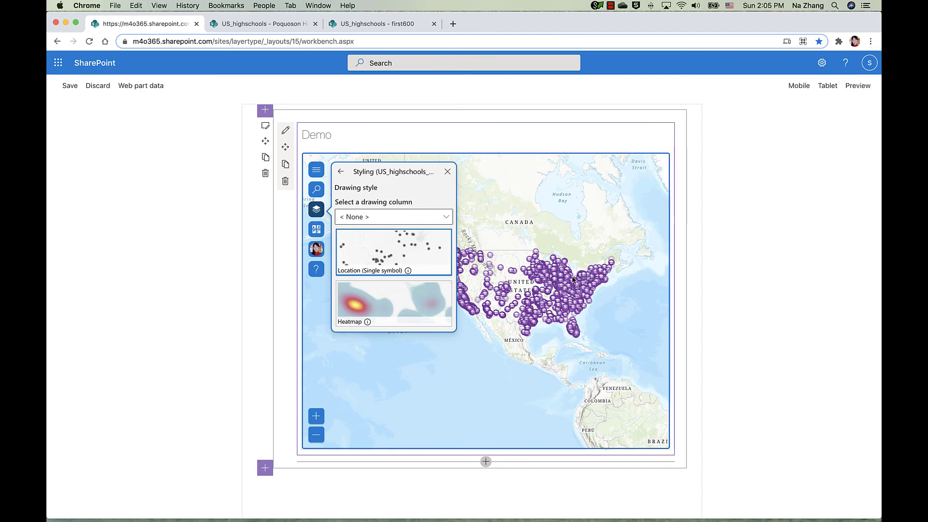
left_click(341, 173)
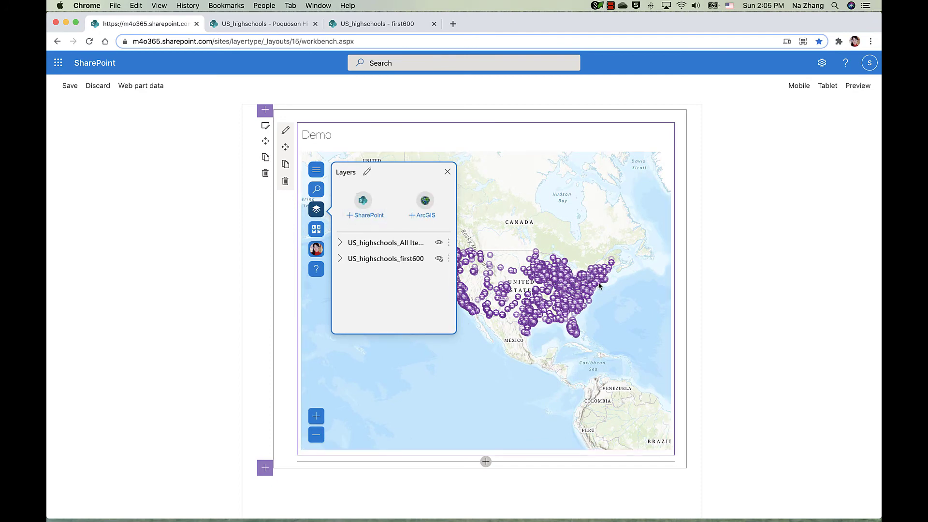
Browse the Living Atlas for ArcGIS layers to add, trying the detailed item view before restoring the compact list.
left_click(418, 208)
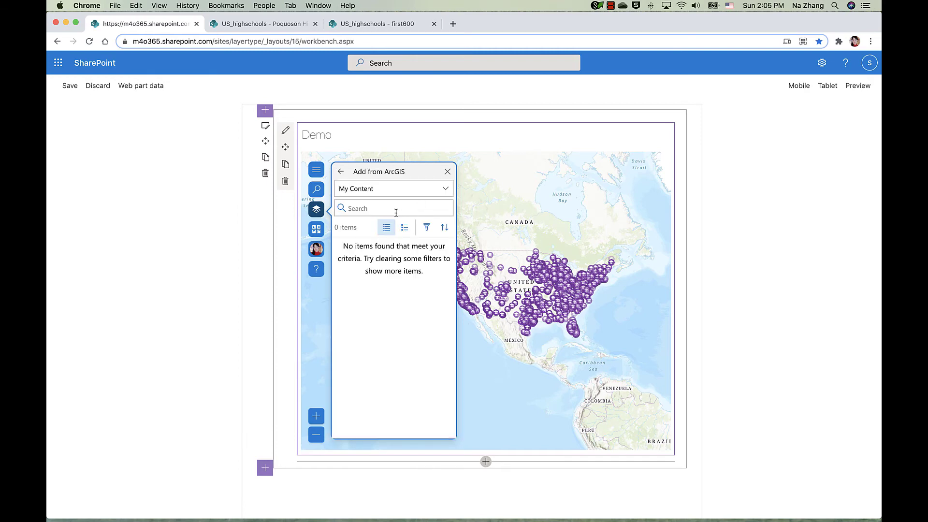
left_click(394, 194)
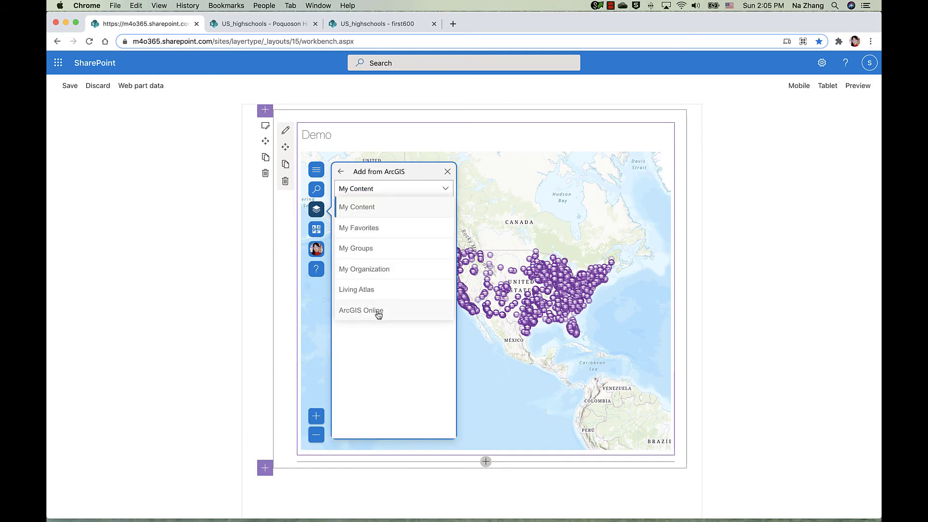
left_click(370, 289)
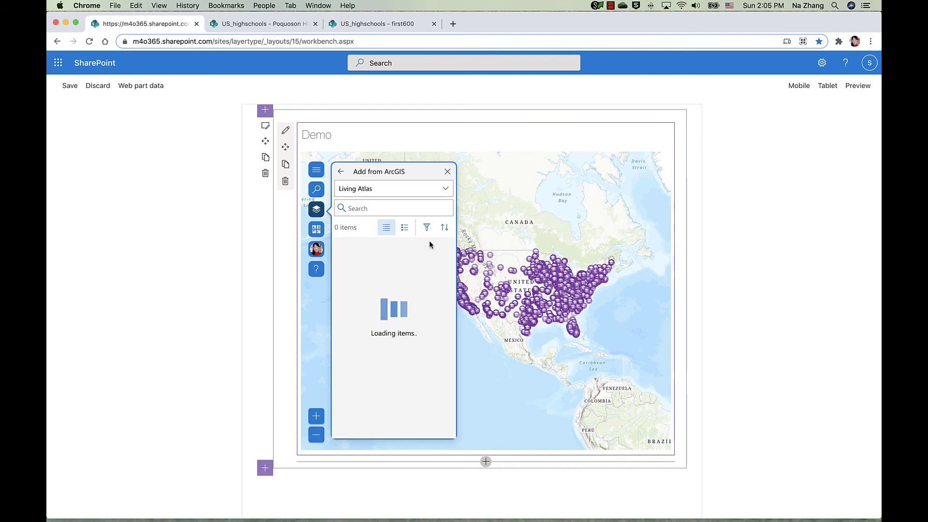
left_click(405, 228)
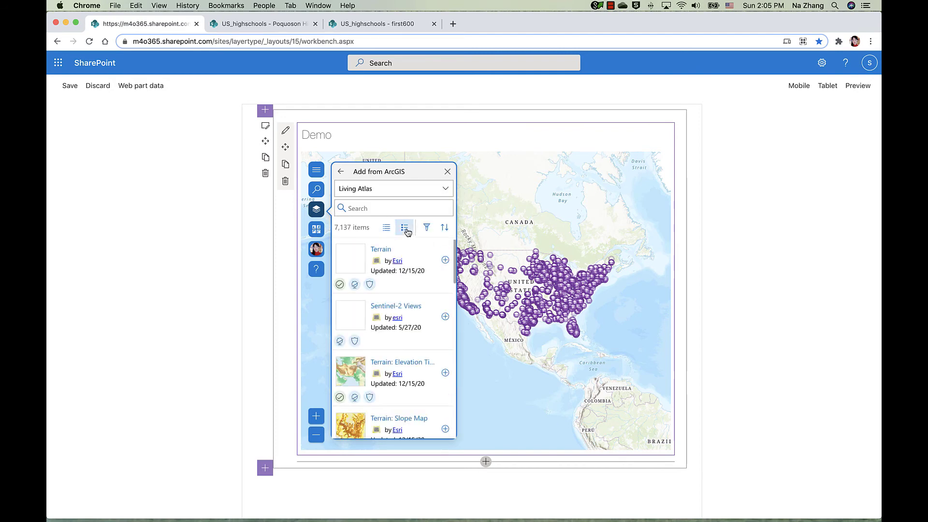
left_click(388, 228)
Search the Living Atlas for COVID-19, add the COVID-19 Cases US layer to the map, and return to the layer list.
left_click(378, 207)
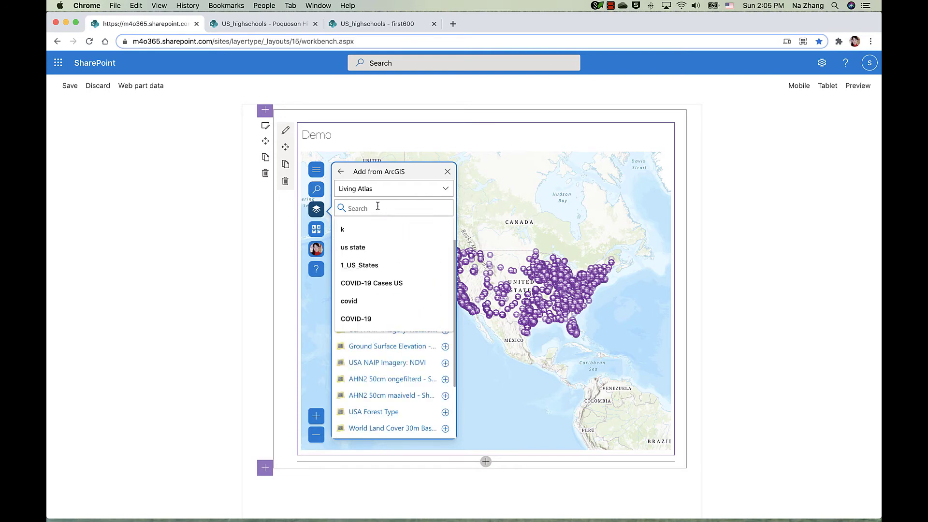
left_click(369, 319)
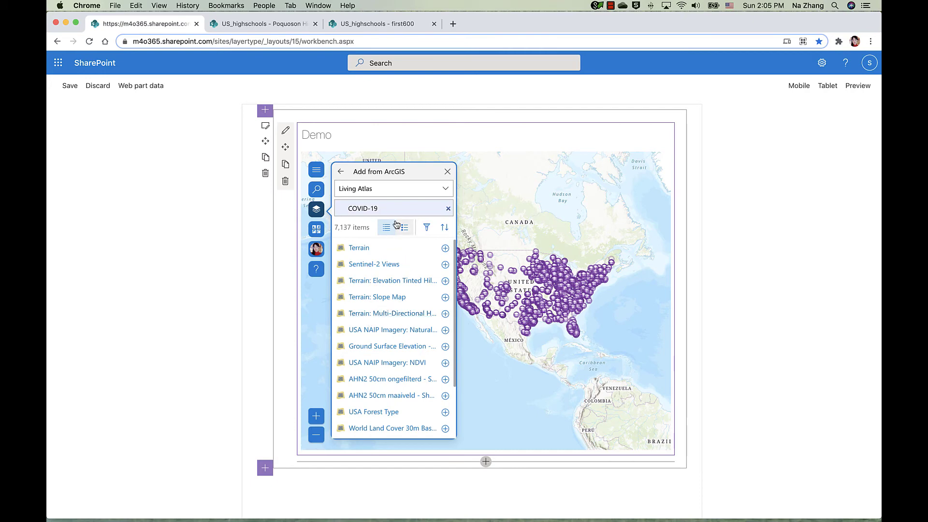
key("Return")
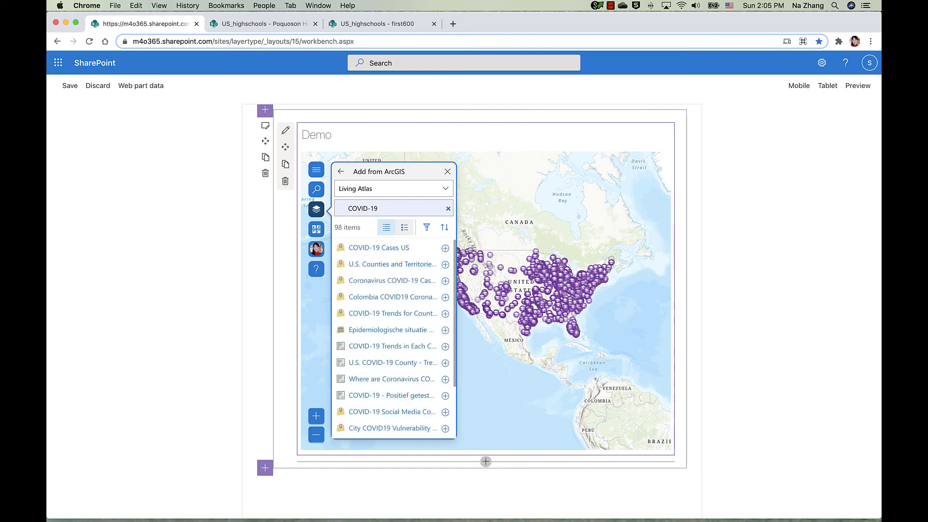
left_click(388, 248)
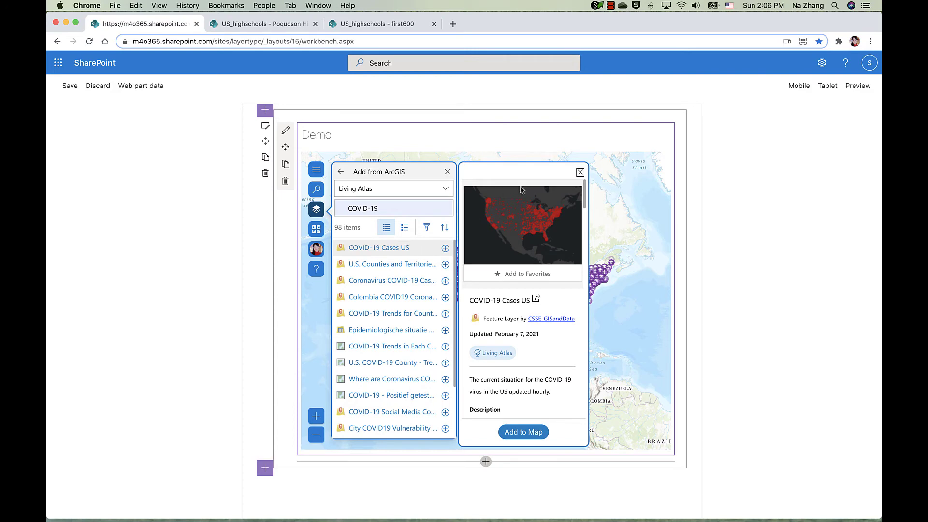
left_click(522, 433)
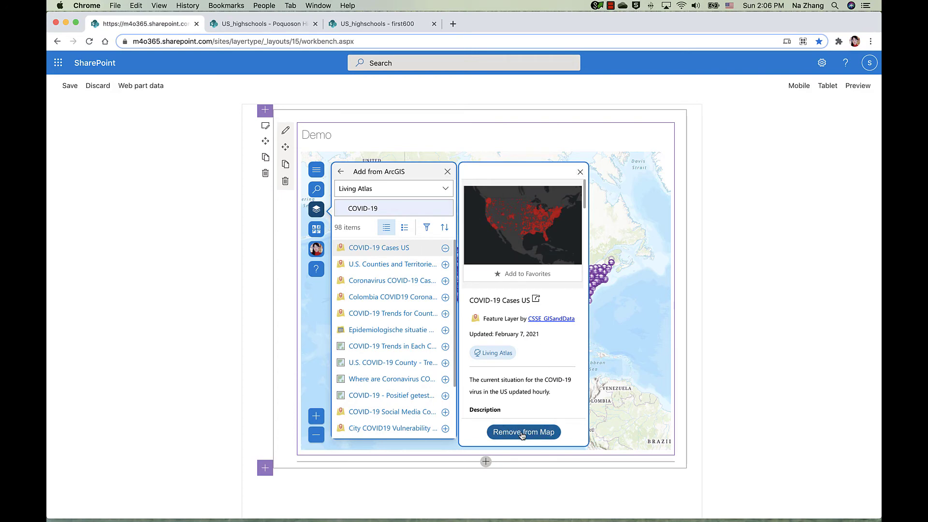
left_click(581, 172)
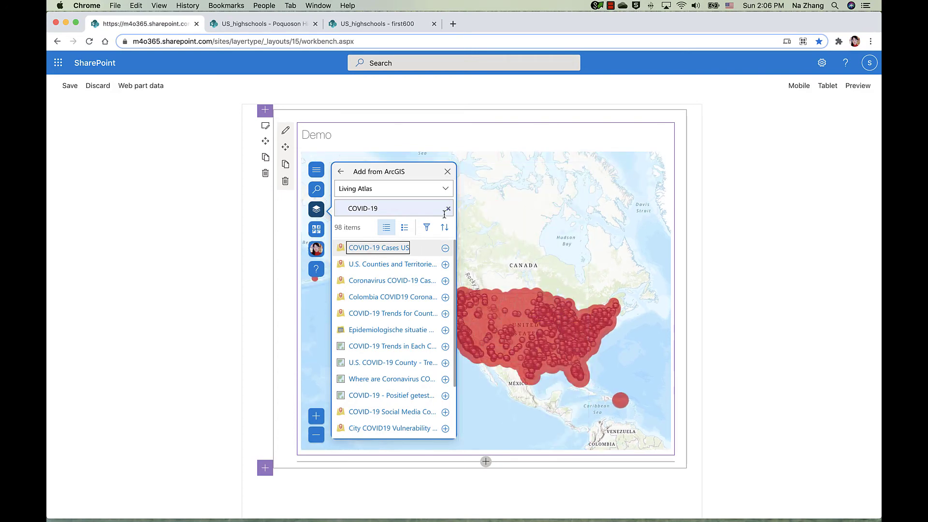
left_click(341, 171)
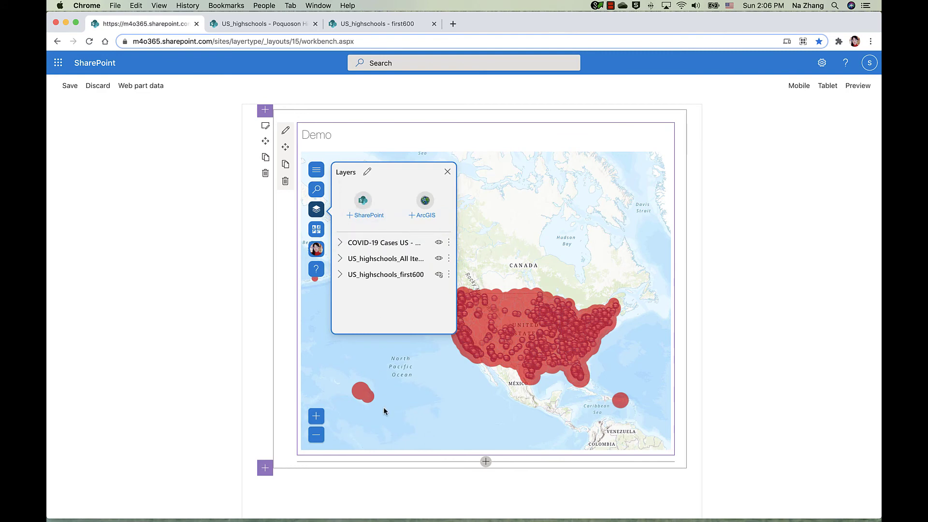
Examine the COVID-19 popup details of a Hawaii point with the layer list closed.
left_click(366, 397)
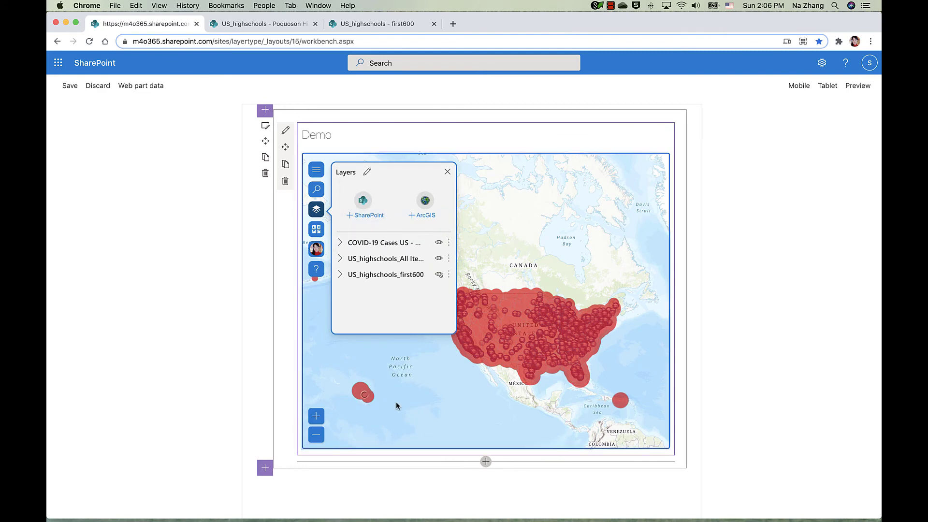
left_click(449, 171)
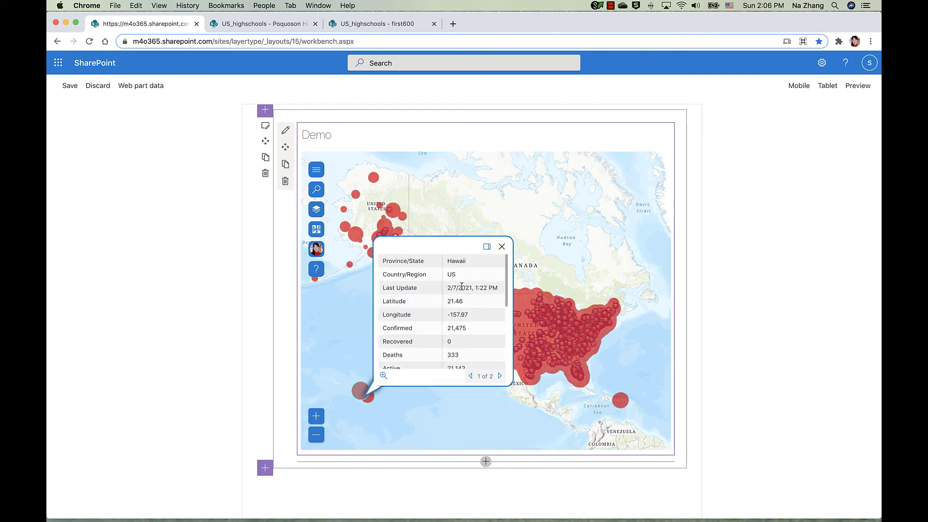
scroll(462, 290, "down", 2)
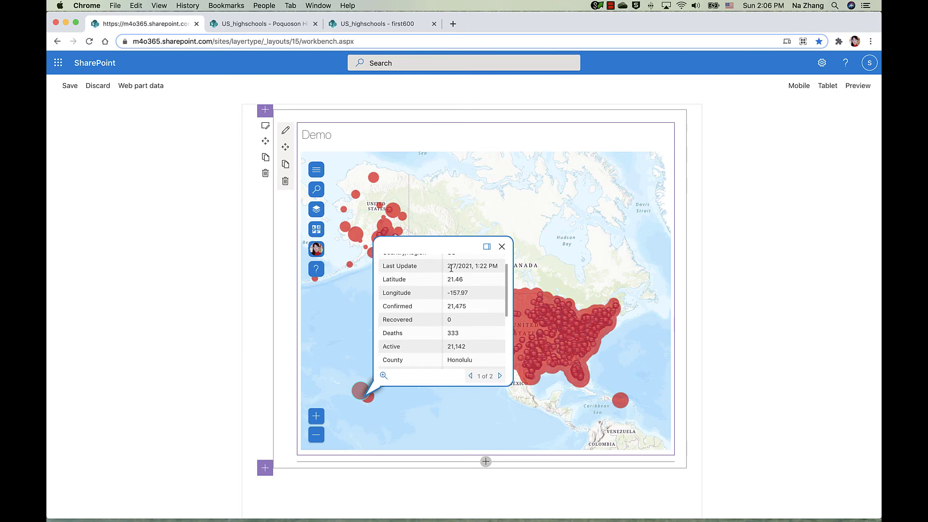
scroll(409, 320, "up", 1)
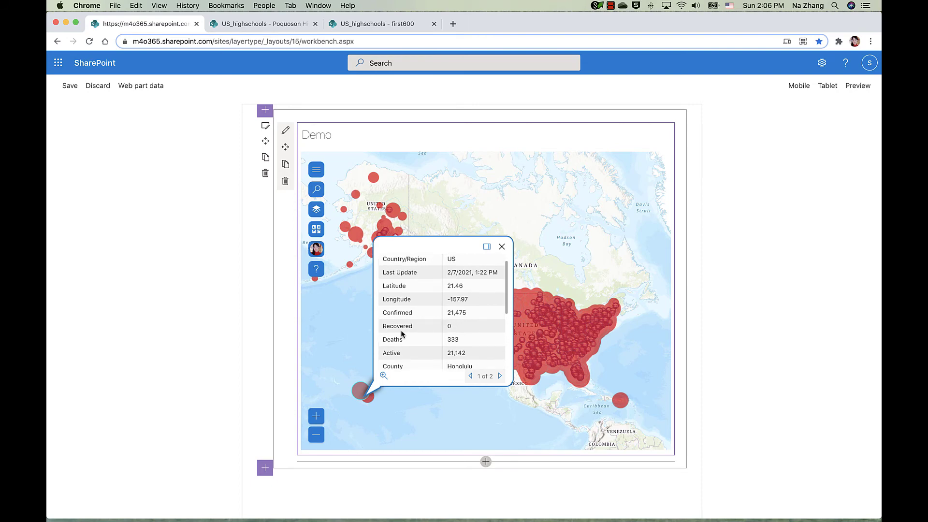
Finish reading the Honolulu popup and close it, then move the all-items US_highschools layer above the COVID-19 Cases US layer.
scroll(446, 343, "down", 5)
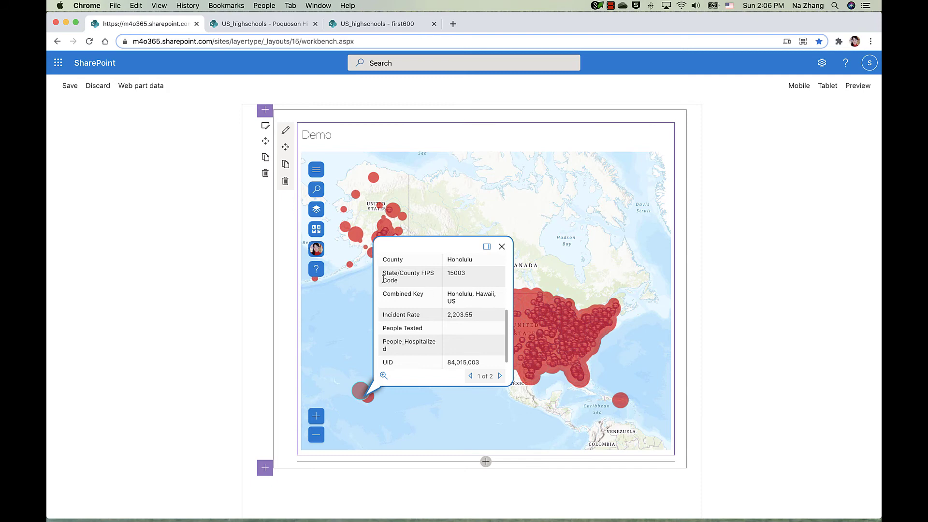
left_click(503, 247)
left_click(313, 210)
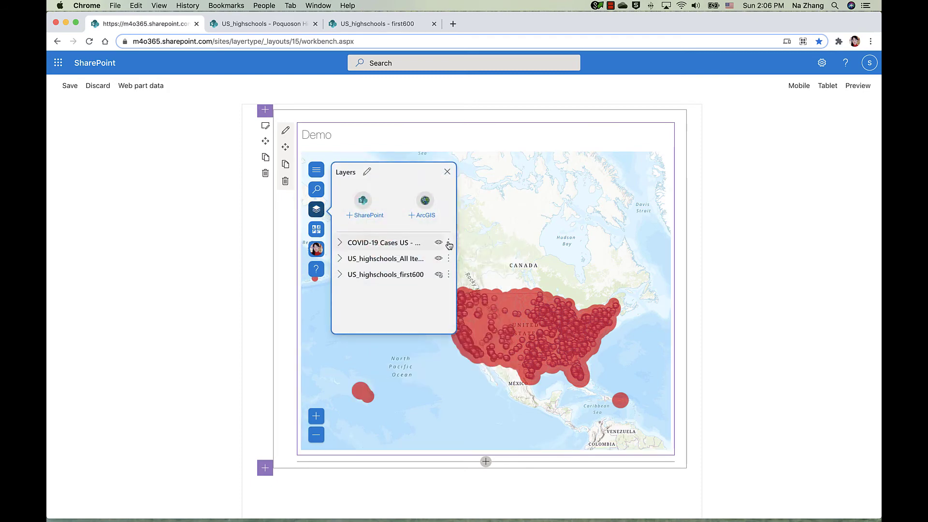
left_click(449, 244)
left_click(505, 222)
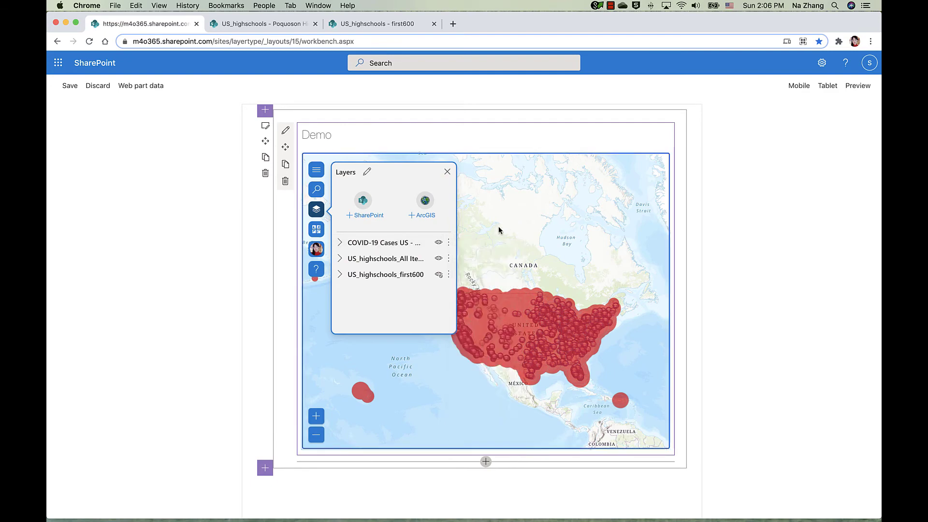
left_click_drag(380, 259, 382, 246)
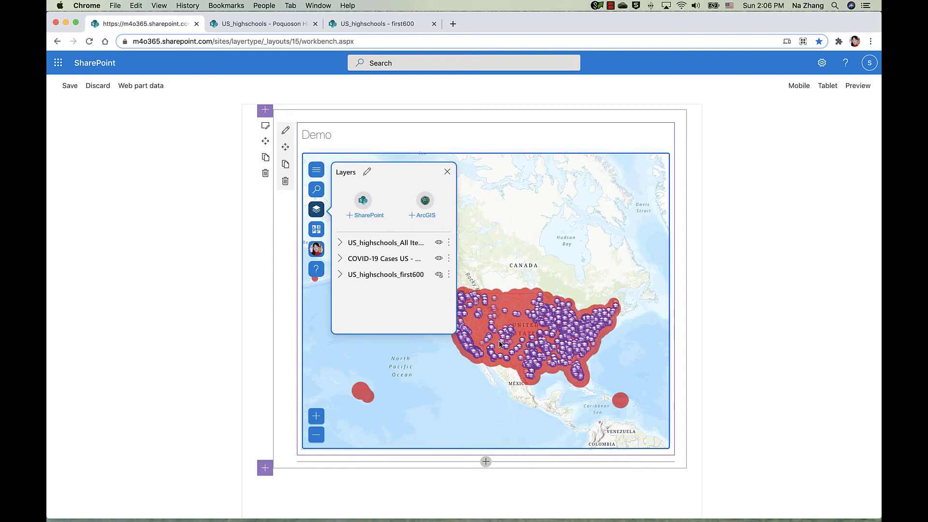
Style the COVID-19 Cases US layer as a heatmap with the yellow-red-purple color ramp.
left_click(449, 258)
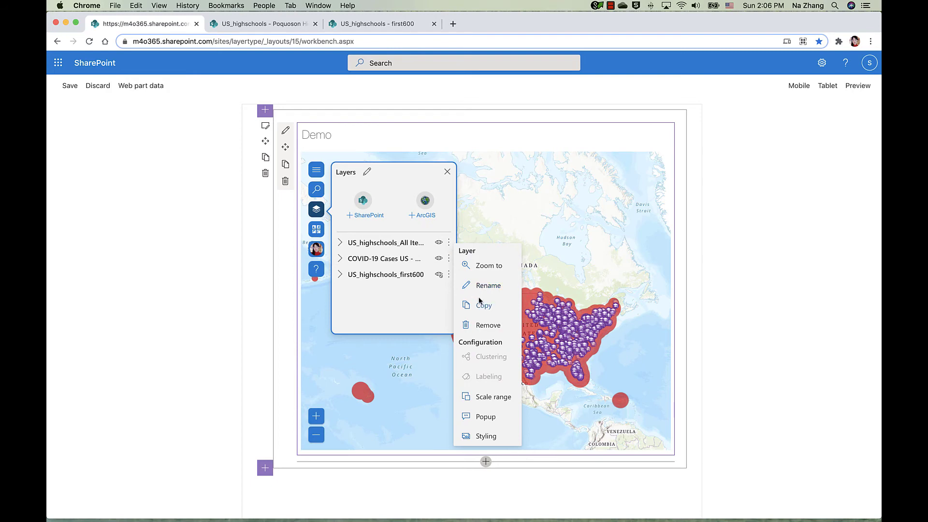
left_click(489, 436)
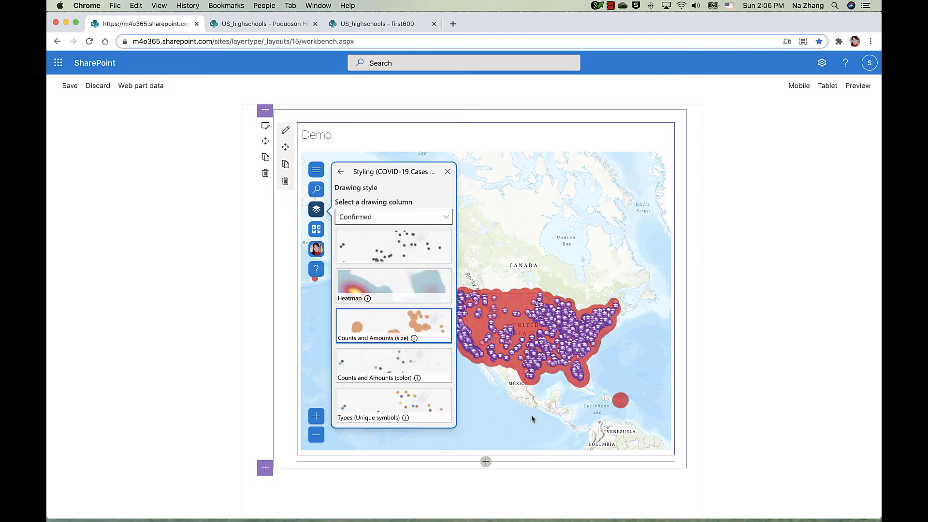
mouse_move(377, 313)
left_click(361, 299)
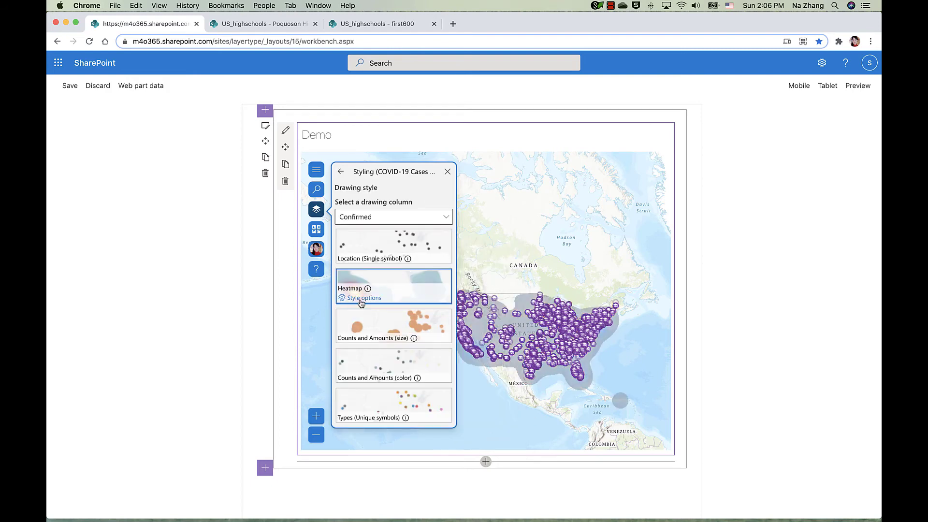
left_click(362, 299)
left_click(425, 256)
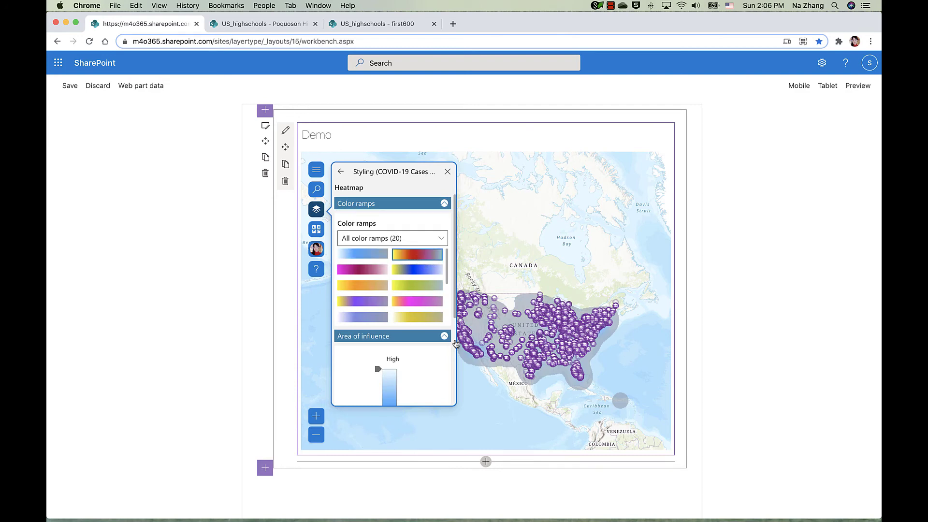
Set the heatmap's blur radius to 11 and return to the layer list.
scroll(420, 358, "down", 3)
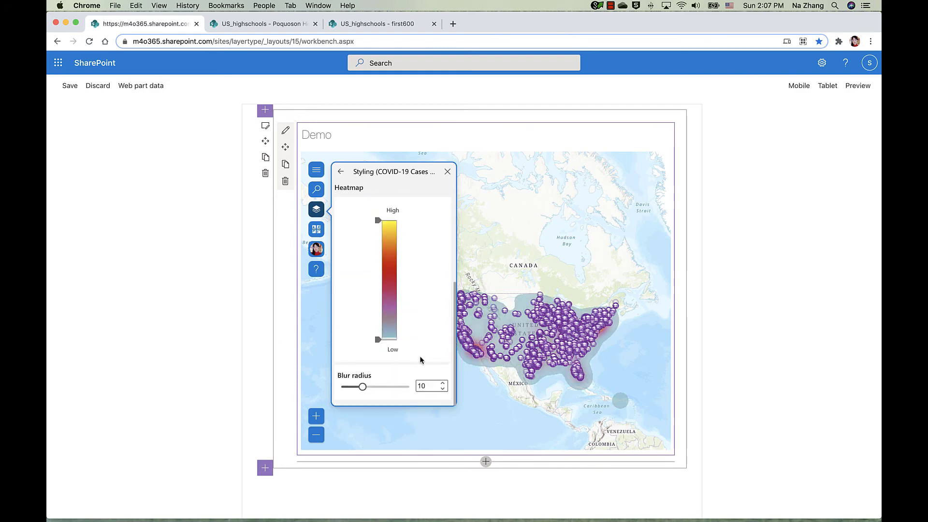
left_click_drag(364, 389, 366, 390)
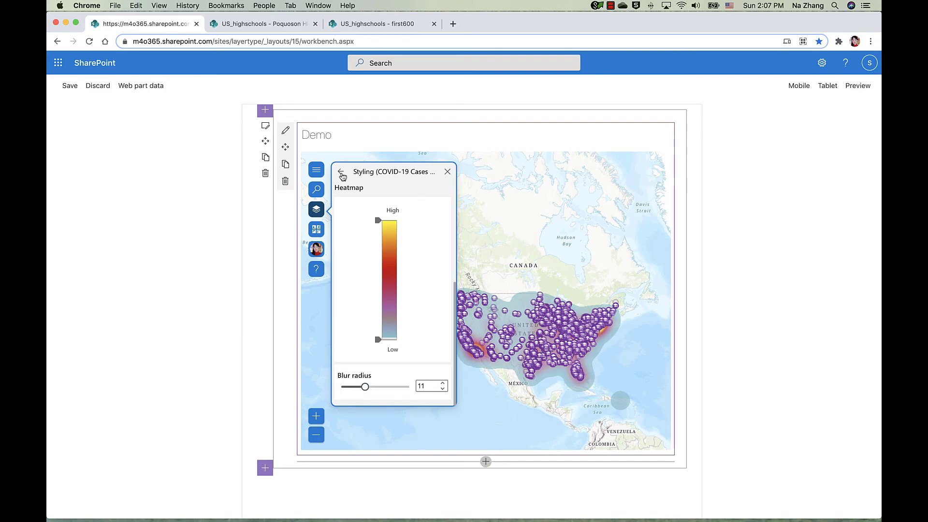
left_click(341, 171)
left_click(341, 172)
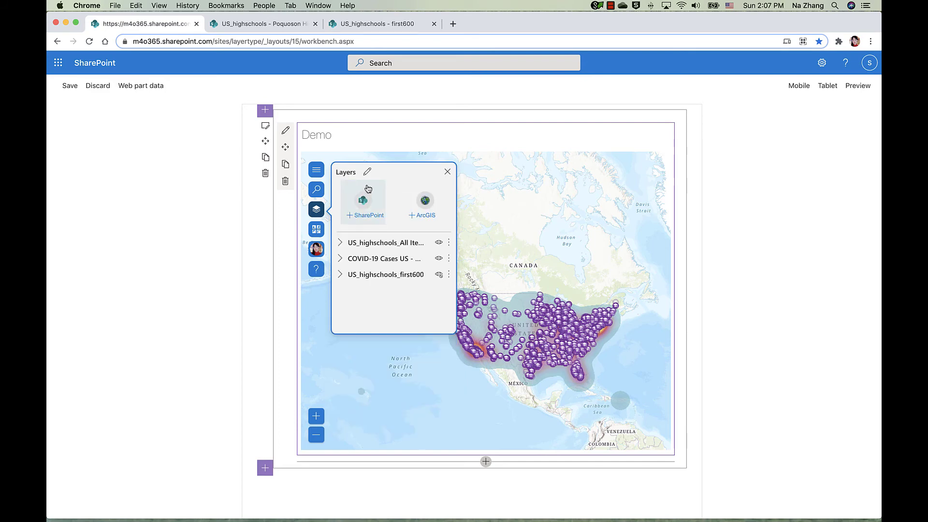
Close the layer list and examine the COVID-19 heatmap beneath the high school points across the United States at several scales.
left_click(448, 172)
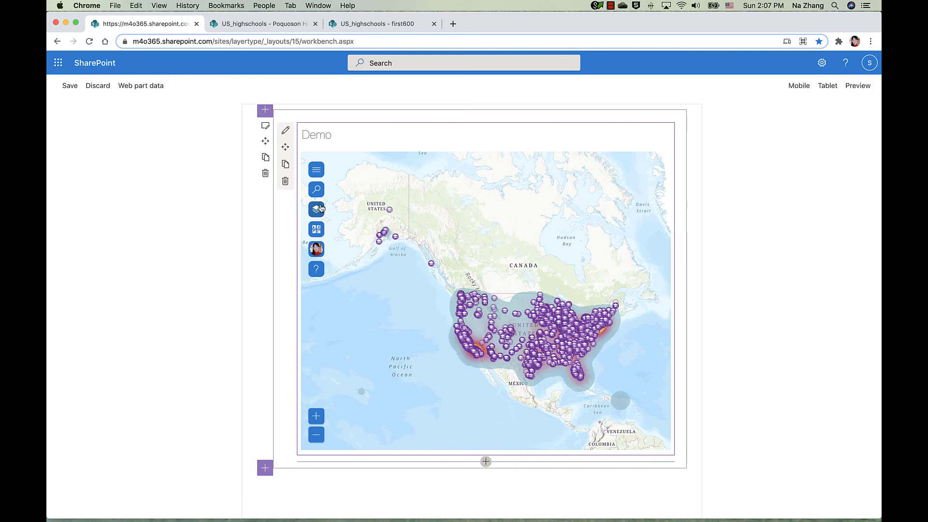
left_click(316, 416)
left_click_drag(443, 378, 420, 340)
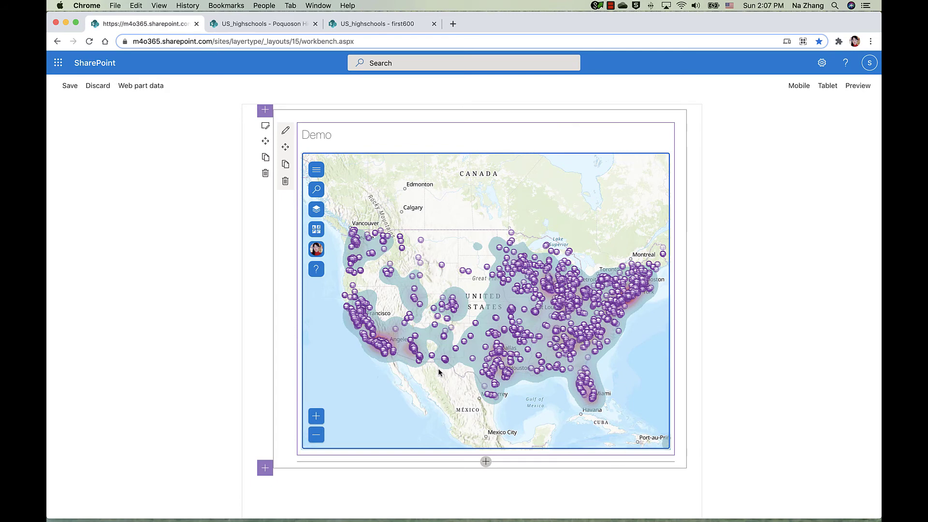
left_click_drag(615, 355, 600, 347)
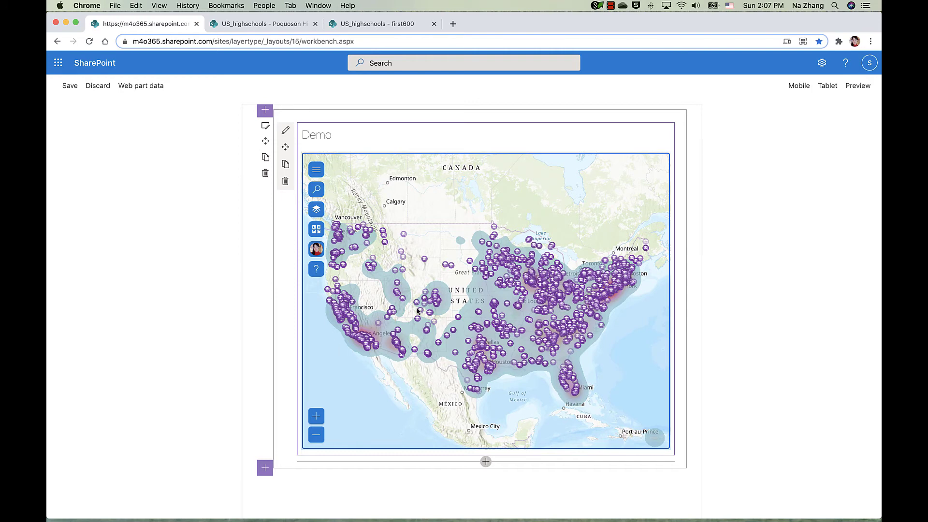
left_click_drag(611, 397, 609, 393)
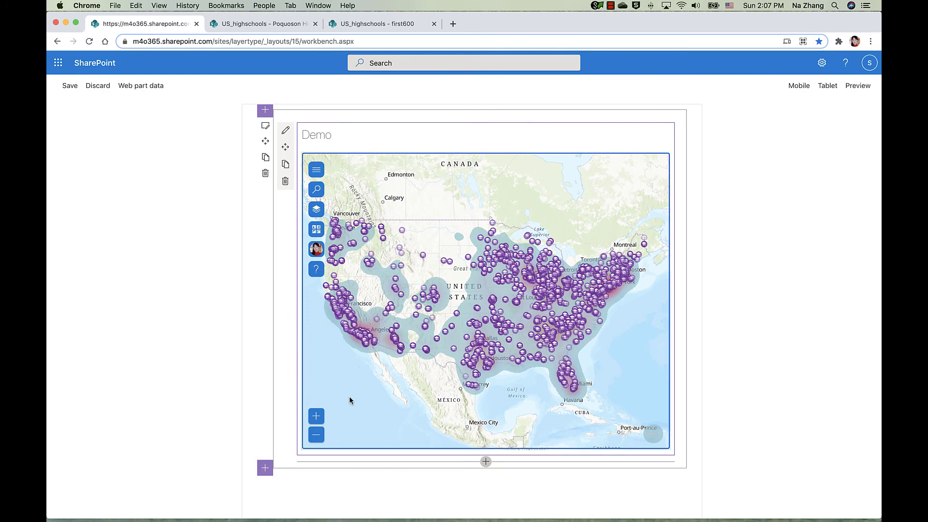
left_click(316, 415)
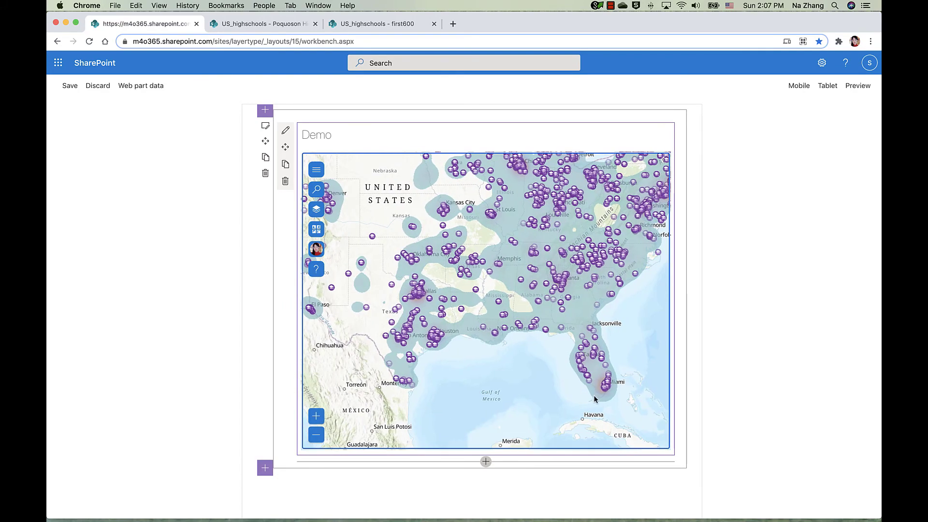
left_click(316, 434)
left_click(316, 435)
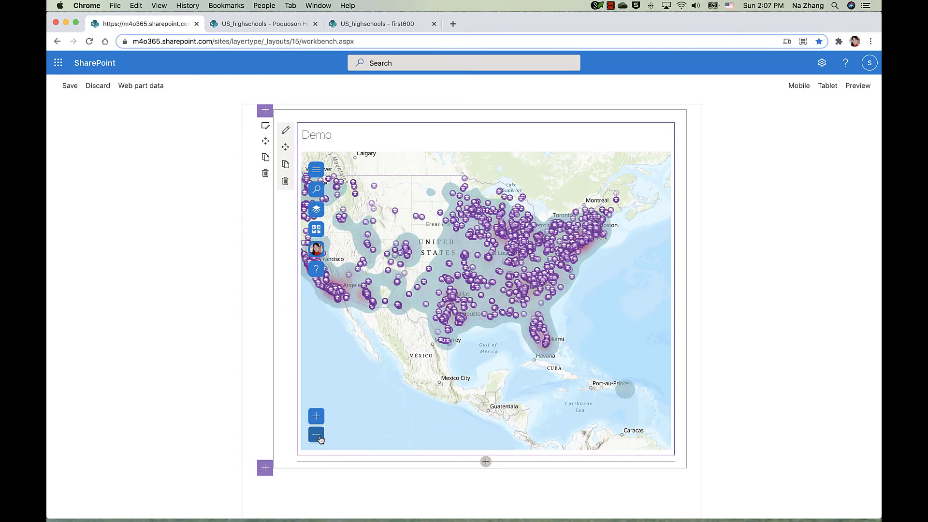
left_click(316, 435)
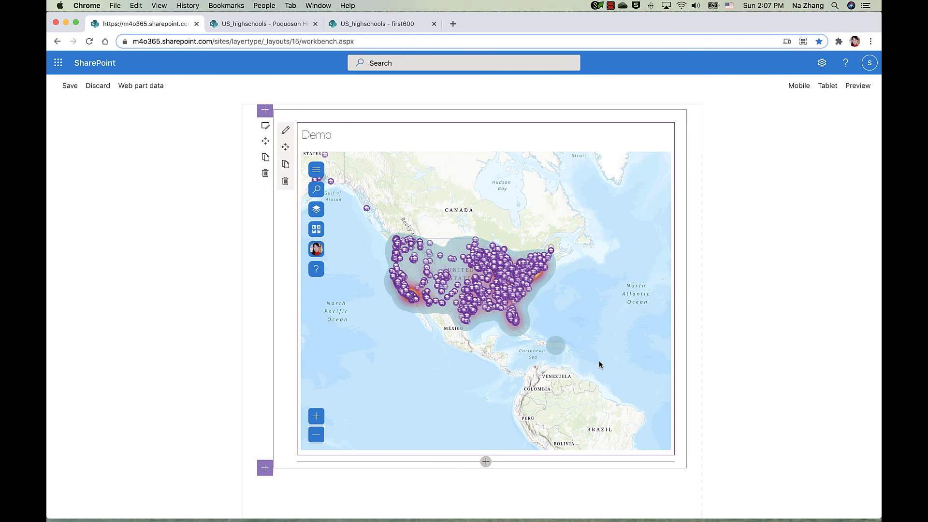
Search the My Organization content for katrina among the ArcGIS layers to add.
left_click(316, 209)
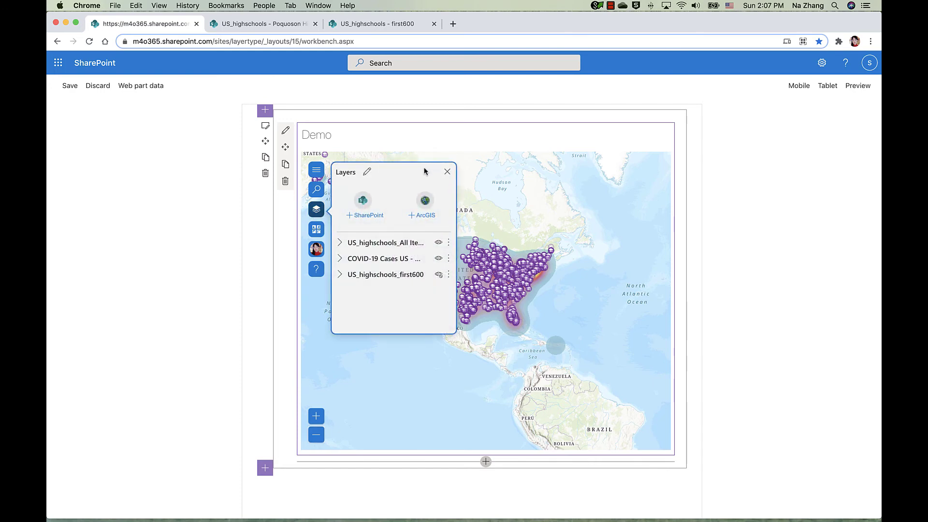
left_click(424, 206)
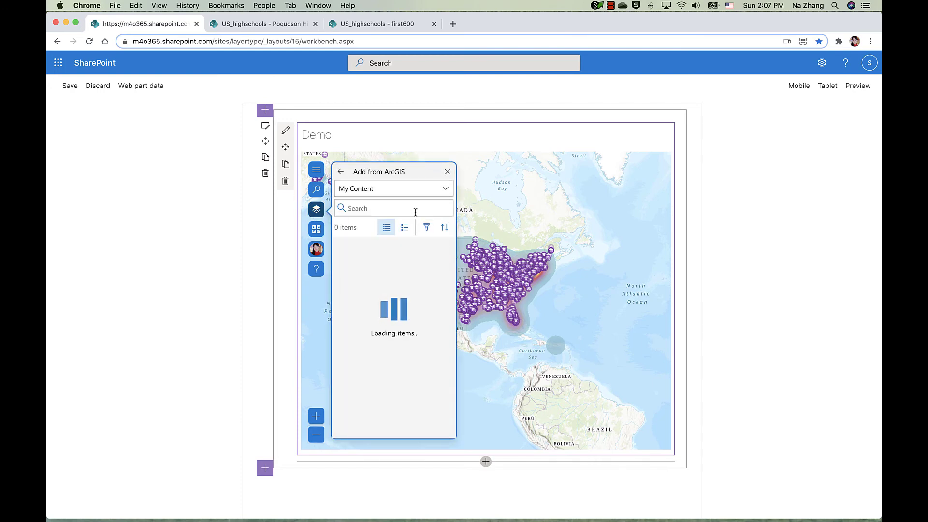
left_click(378, 195)
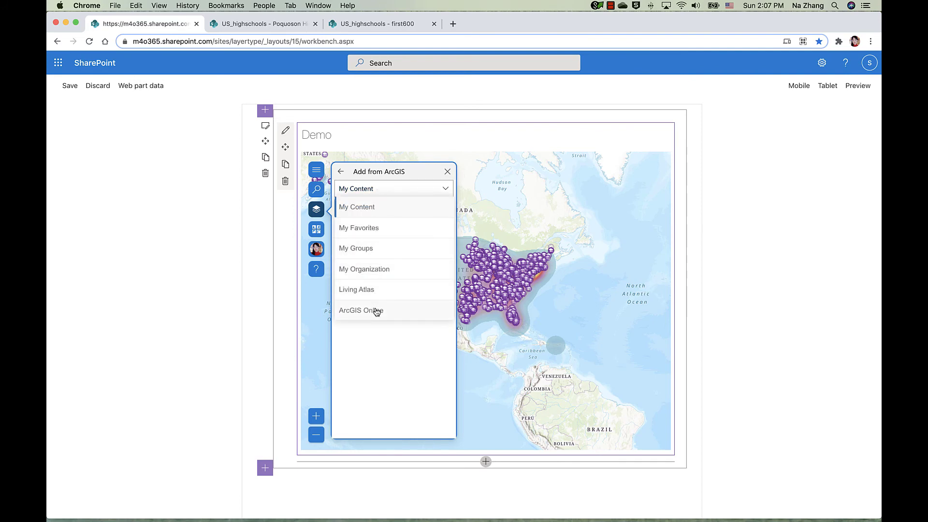
left_click(376, 270)
left_click(379, 207)
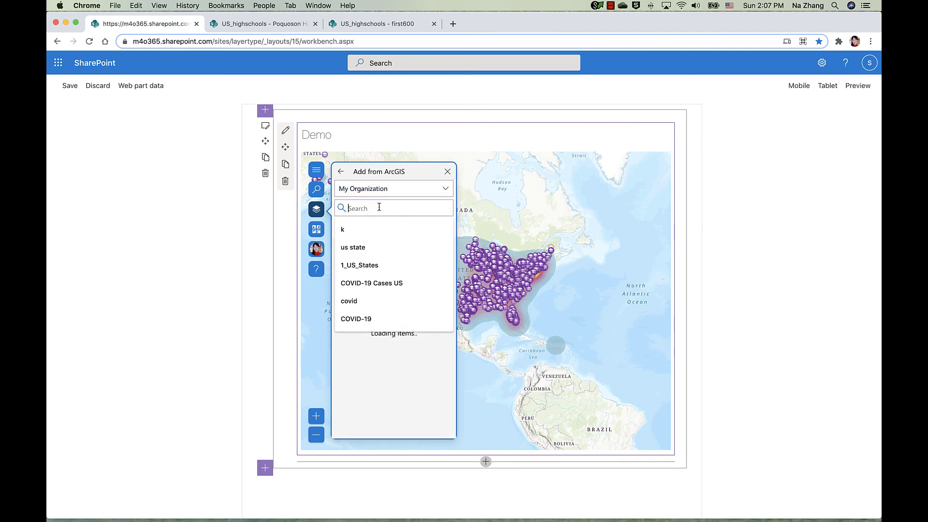
type("k")
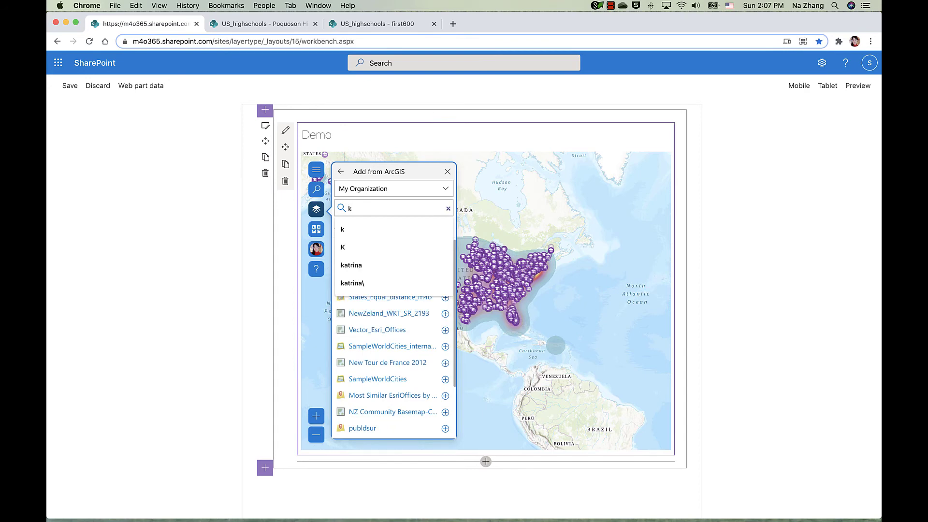
type("a")
key("Down")
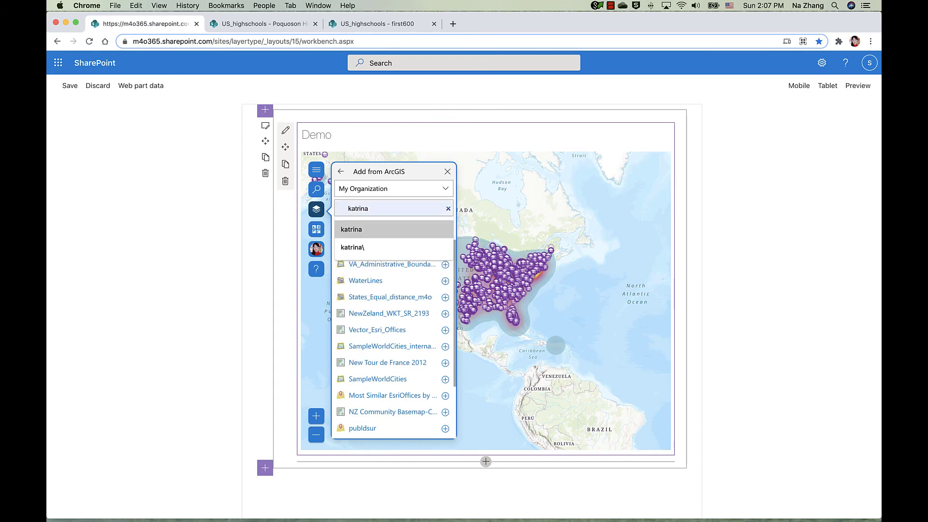
key("Return")
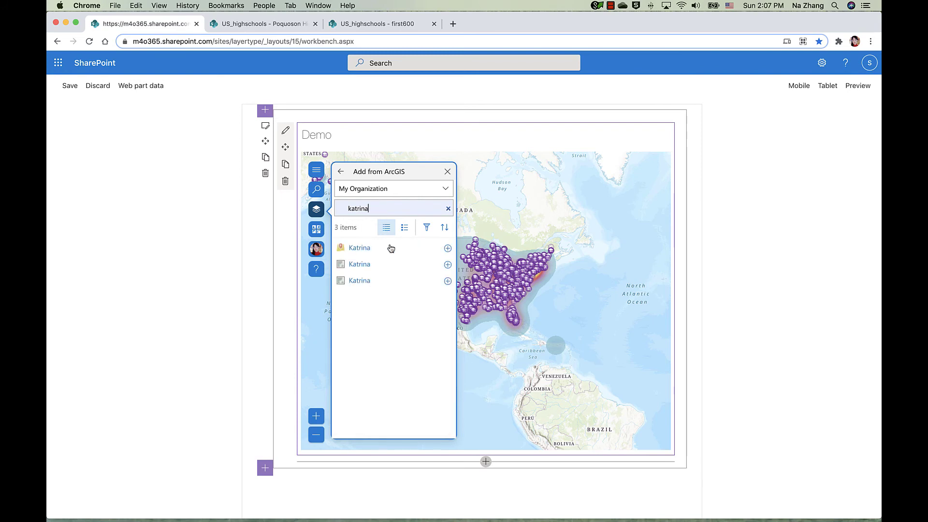
Add the Katrina feature layer to the map from its item details and close the panels to view the storm track.
left_click(363, 249)
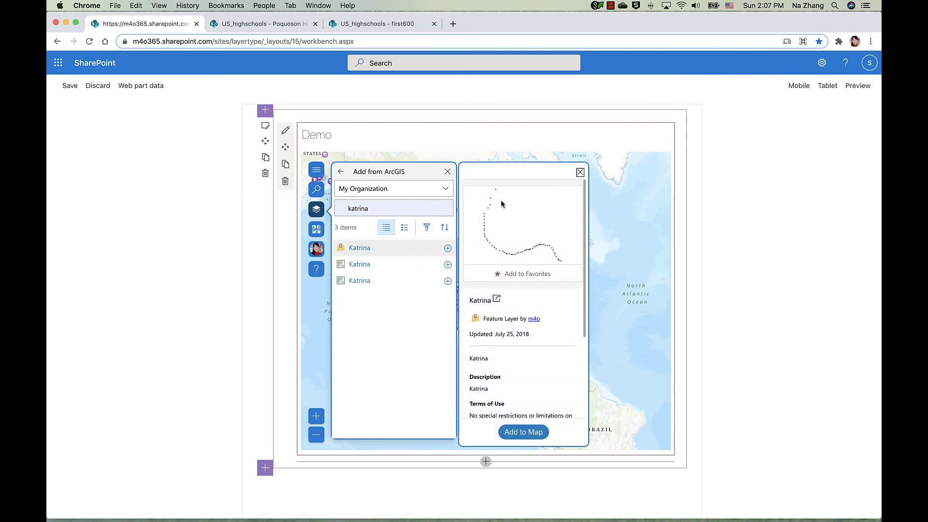
left_click(505, 426)
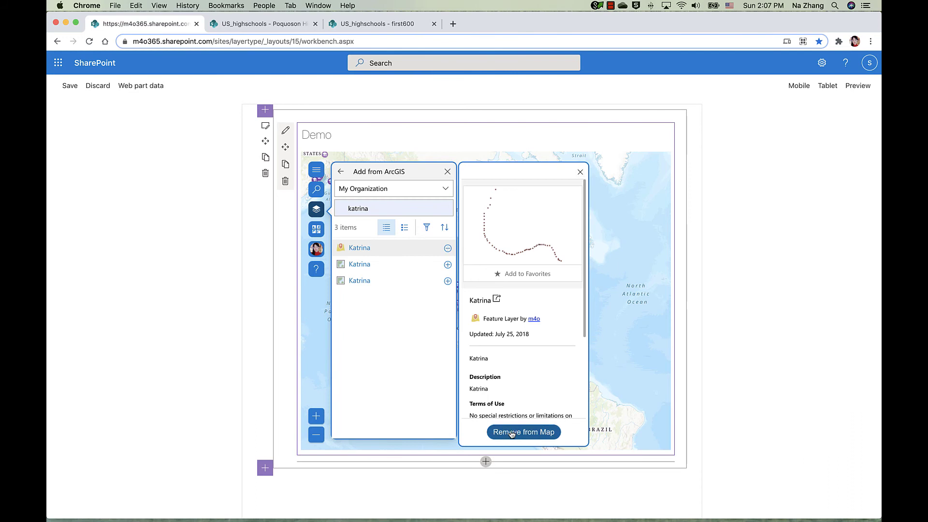
left_click(579, 171)
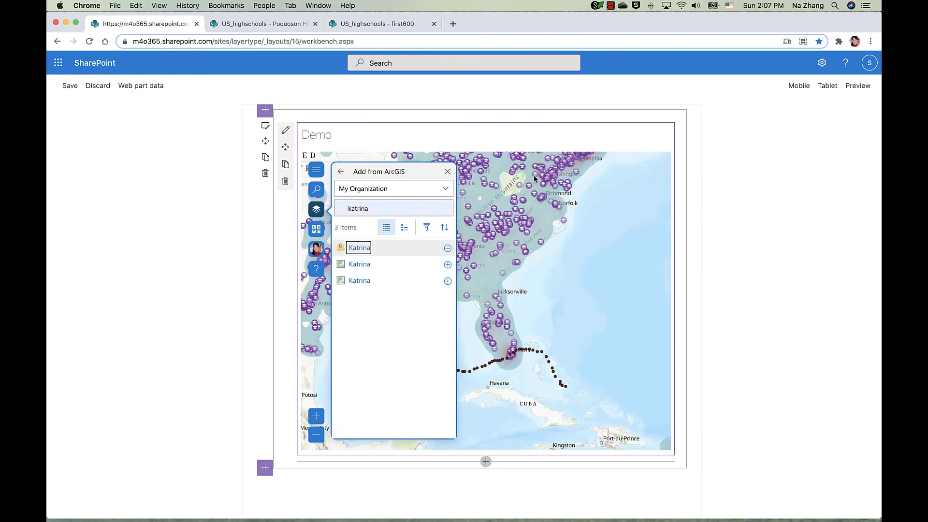
left_click(448, 171)
left_click_drag(504, 338, 532, 281)
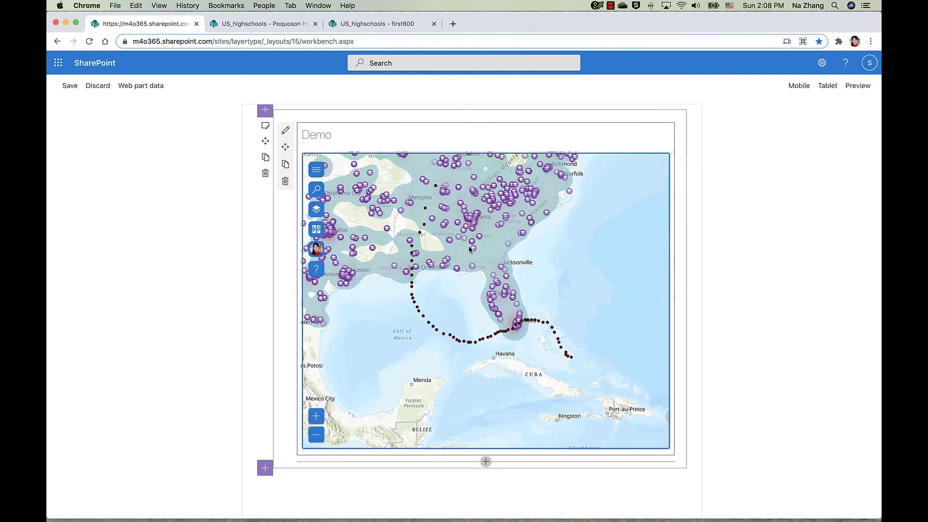
Change the Katrina layer's single symbol to the first red upward arrow from the Arrows symbol set.
left_click(316, 209)
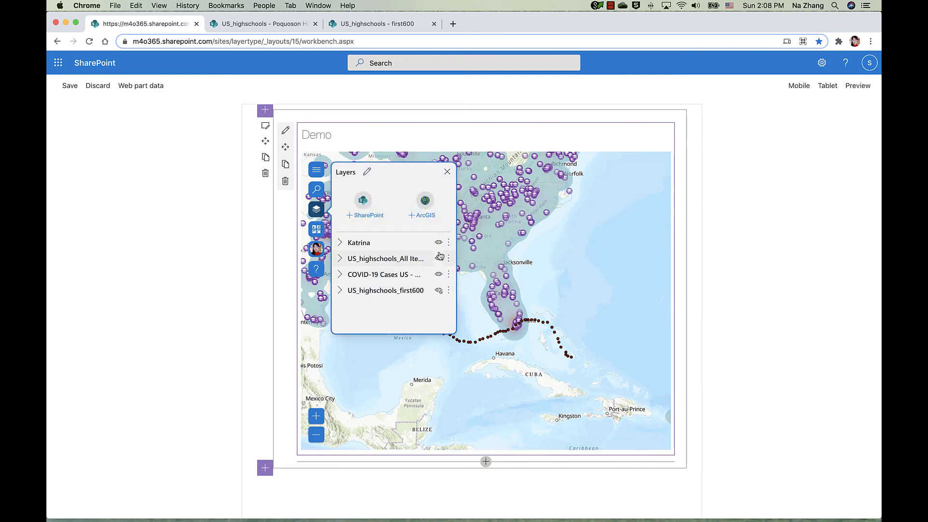
left_click(449, 242)
left_click(491, 436)
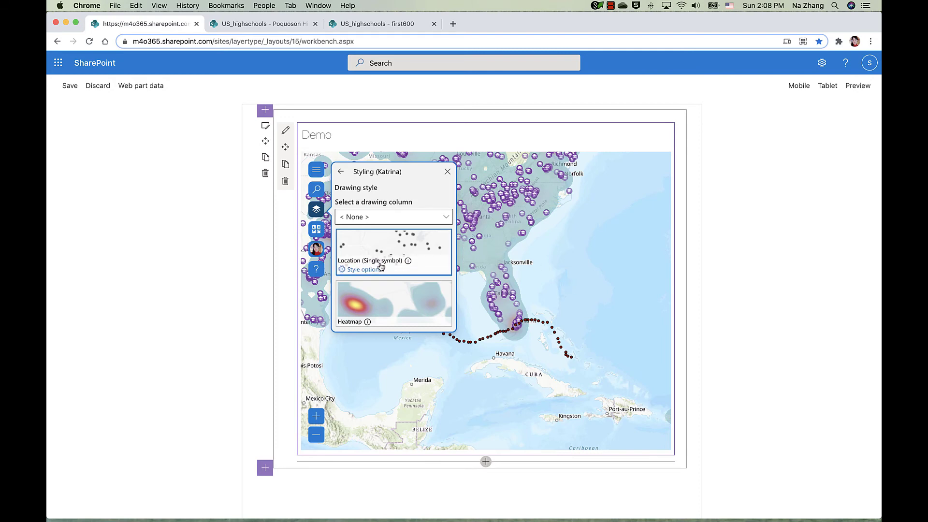
left_click(370, 271)
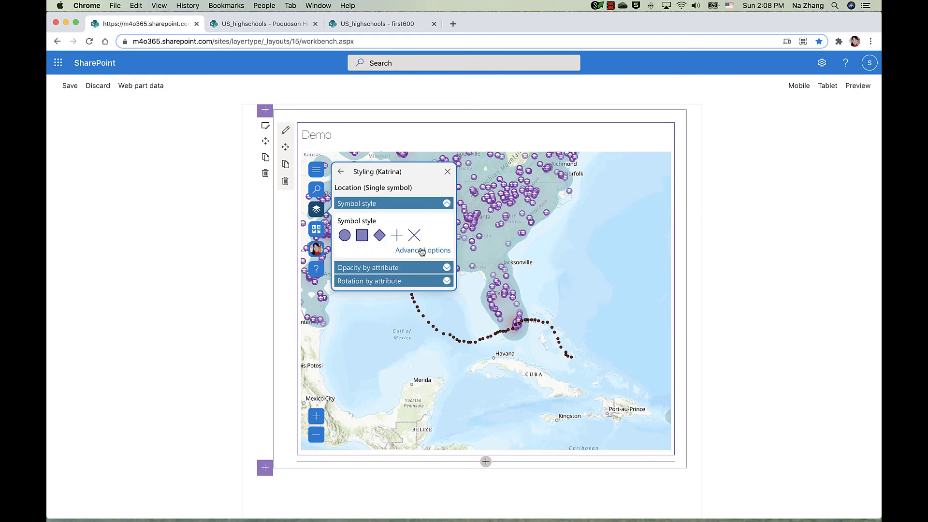
left_click(420, 251)
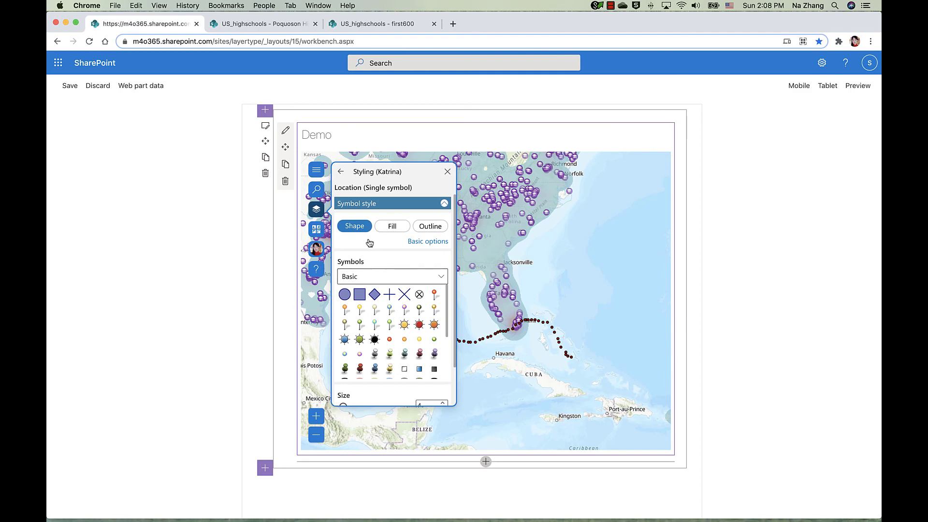
left_click(393, 273)
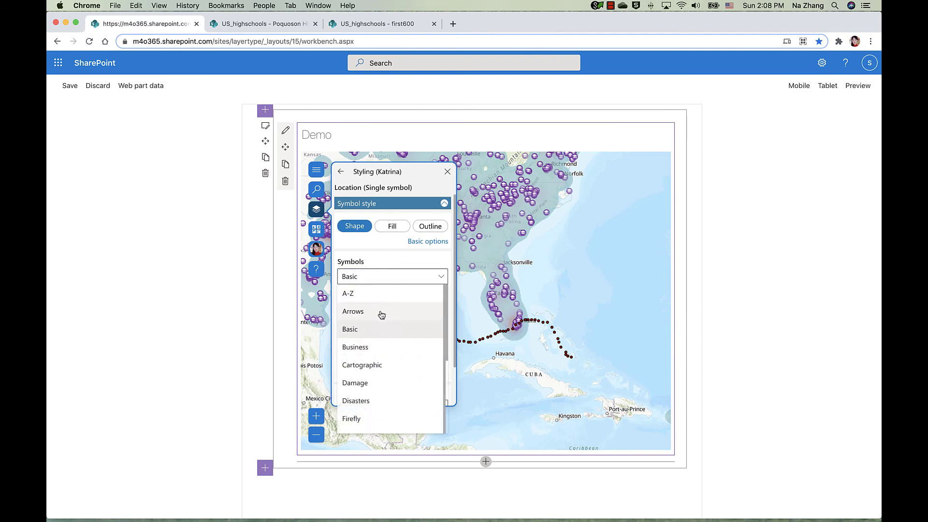
left_click(381, 311)
left_click(405, 295)
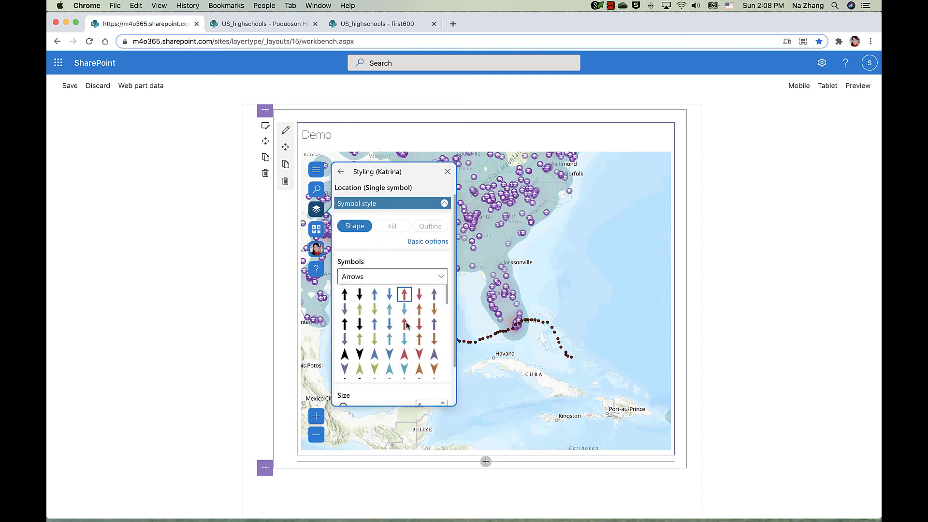
Set the size of the Katrina layer's arrow symbols to 20.
scroll(425, 310, "down", 3)
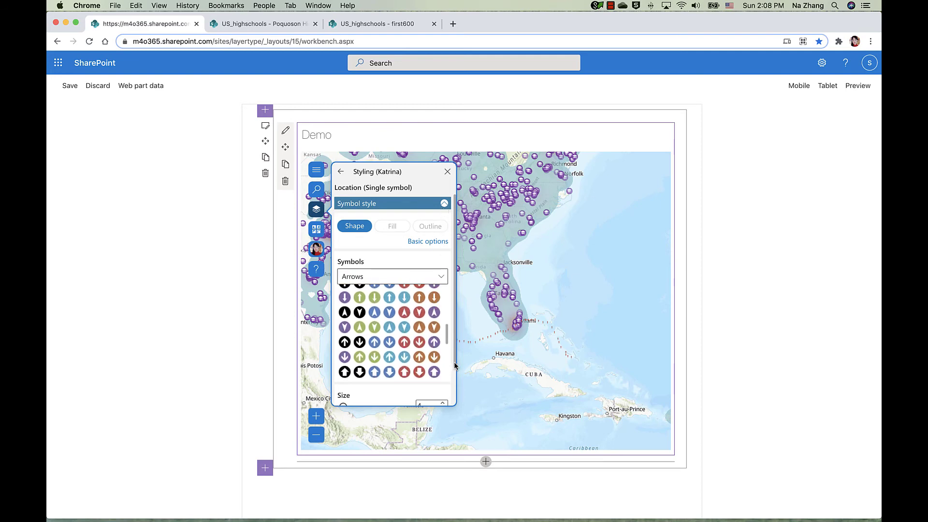
scroll(454, 361, "down", 2)
left_click_drag(343, 380, 353, 381)
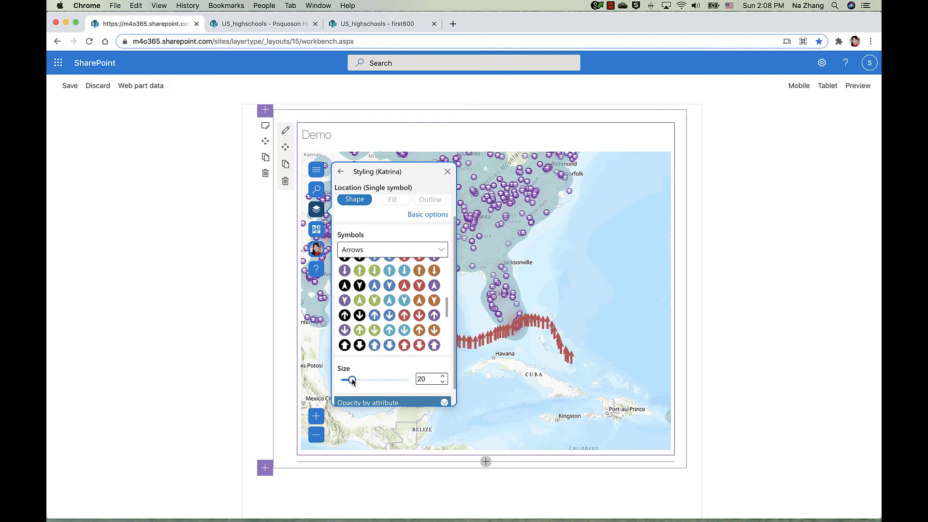
scroll(427, 294, "up", 4)
scroll(419, 315, "down", 4)
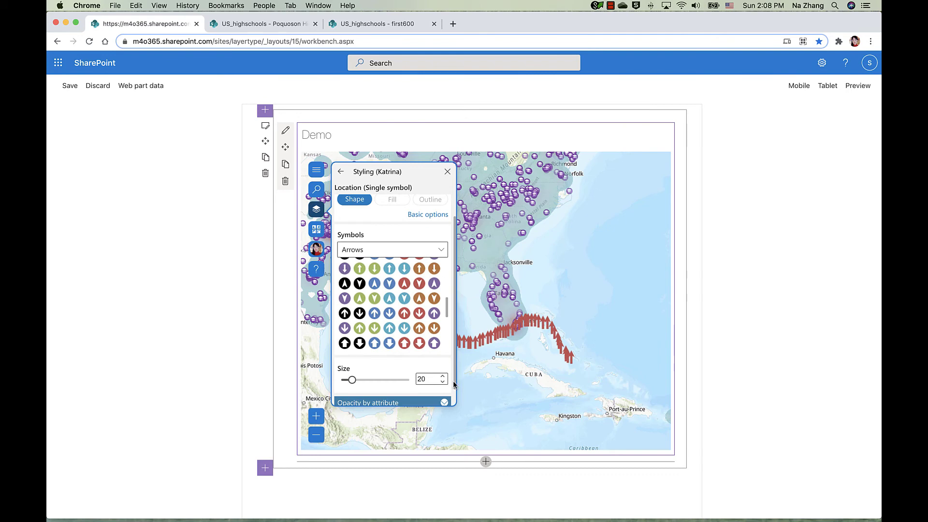
Enable opacity by attribute for the Katrina arrows, based on the SPEED attribute, and collapse the opacity settings.
scroll(450, 387, "down", 1)
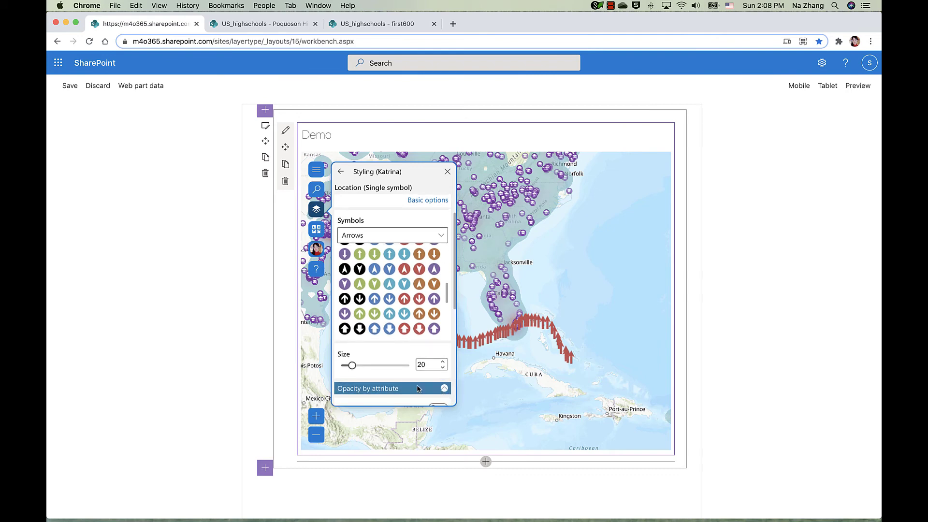
left_click(446, 390)
scroll(404, 271, "down", 3)
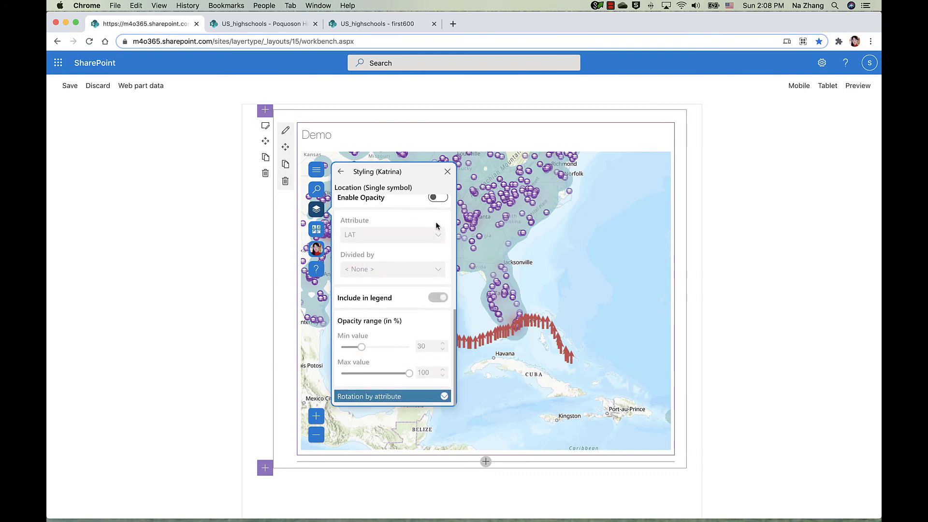
left_click(441, 199)
scroll(404, 289, "down", 3)
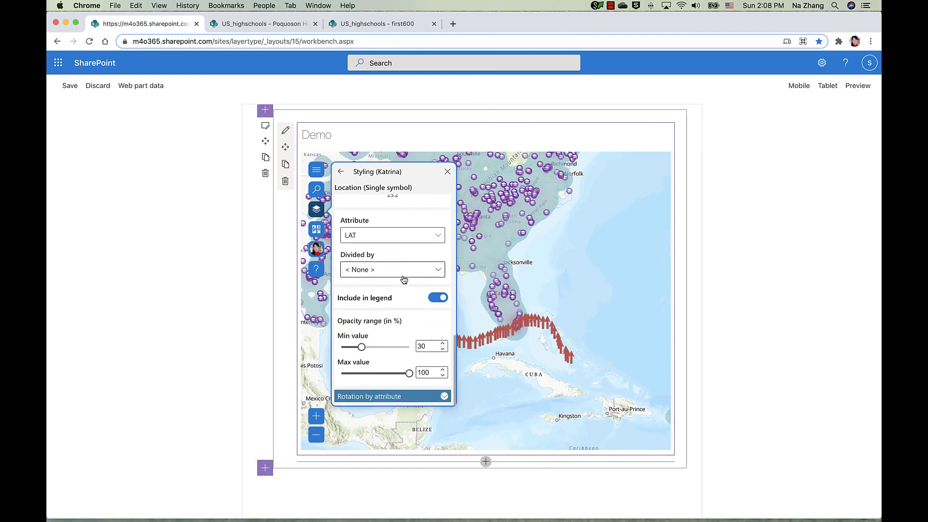
left_click(394, 235)
left_click(383, 270)
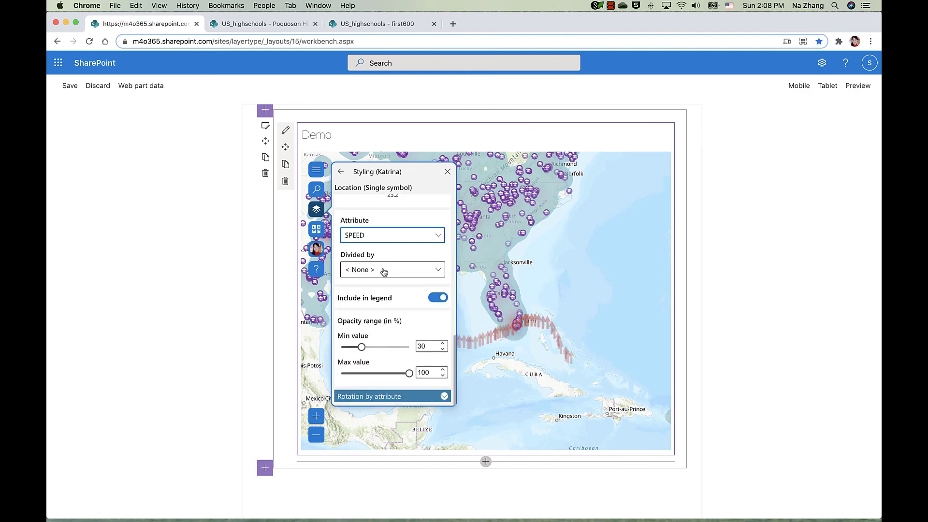
scroll(392, 282, "up", 8)
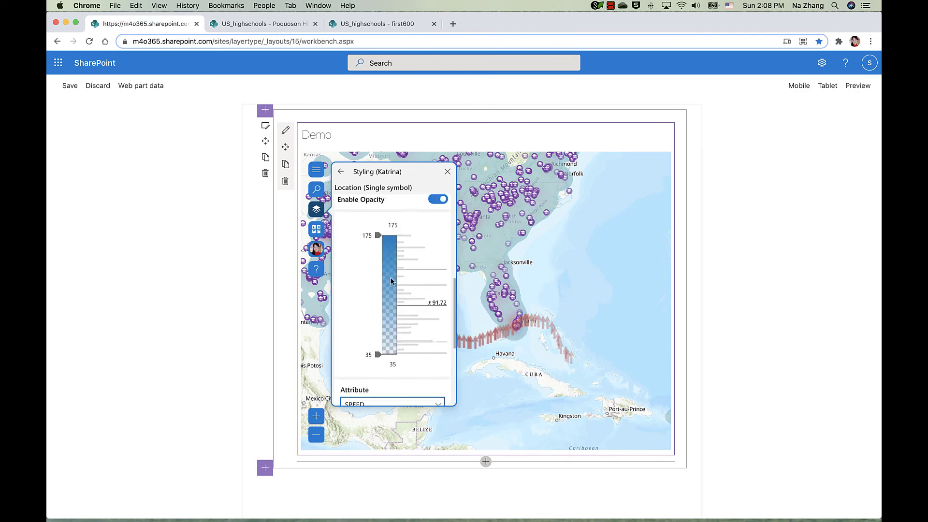
scroll(393, 282, "down", 4)
scroll(393, 280, "down", 1)
scroll(415, 215, "up", 3)
left_click(438, 244)
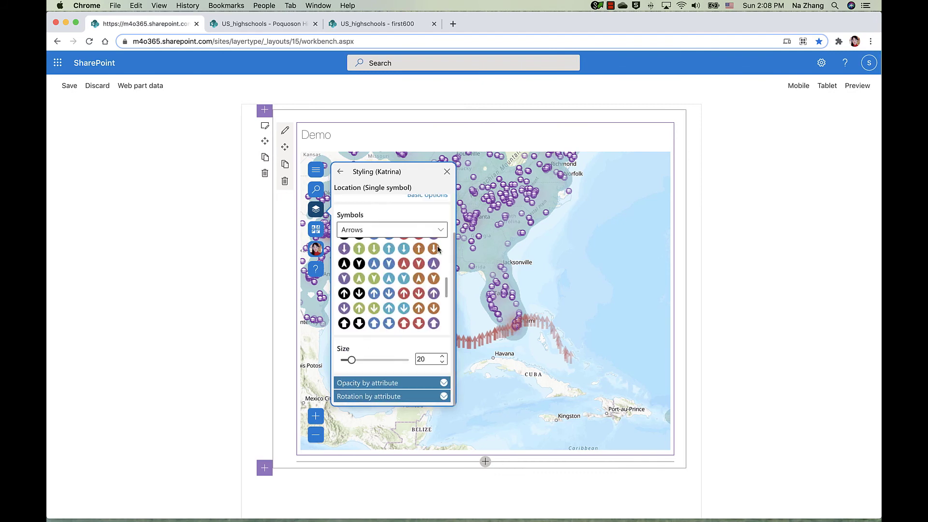
Rotate the Katrina arrows by data value using the DIRECTION attribute and close the styling settings.
left_click(441, 396)
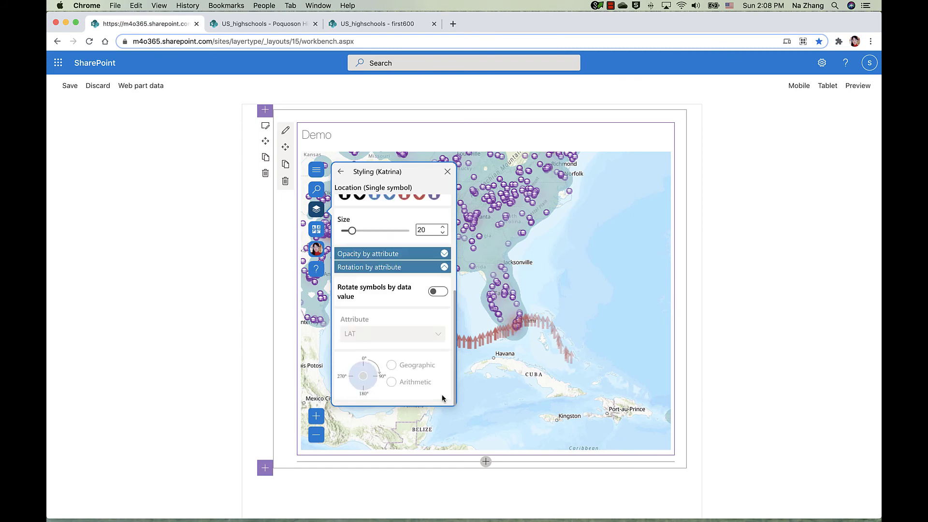
left_click(438, 292)
left_click(393, 333)
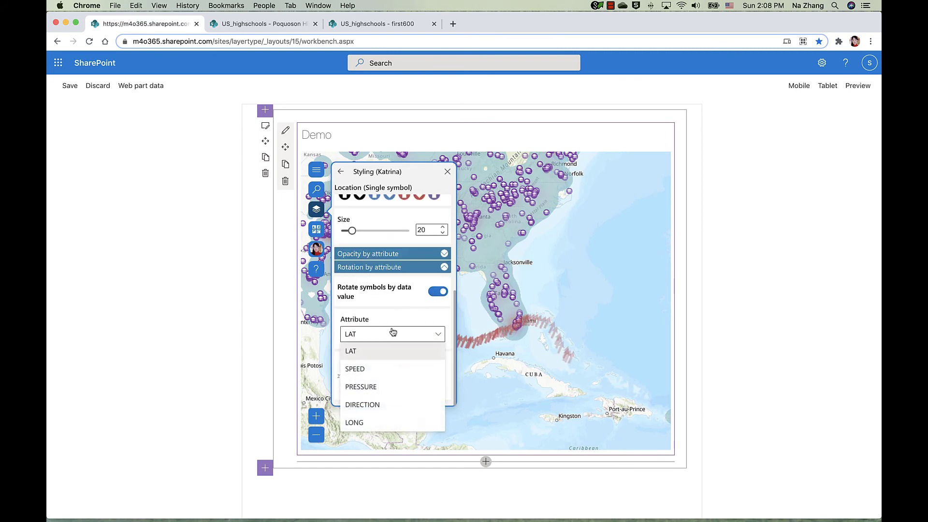
left_click(364, 405)
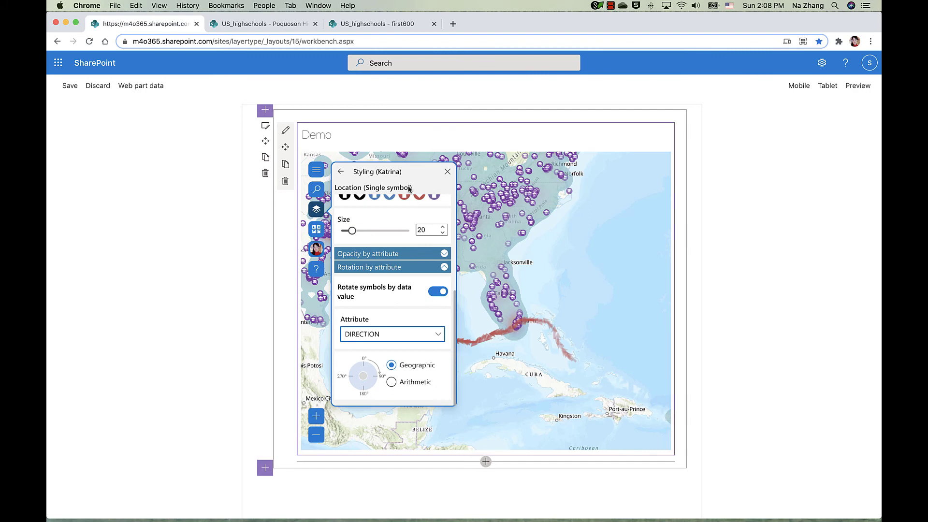
left_click(342, 172)
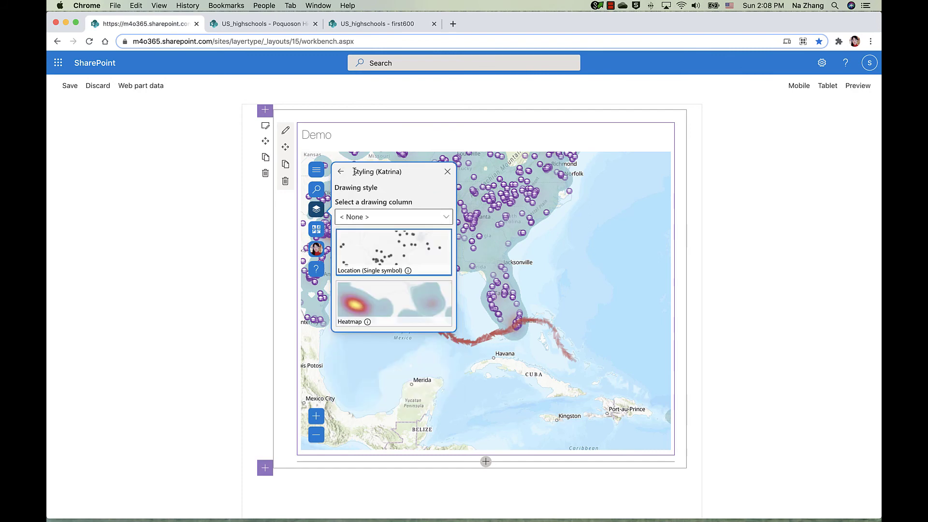
left_click(342, 172)
left_click(447, 172)
Examine the styled Katrina storm track together with the high school points and the heatmap at regional and continental scales.
left_click(497, 261)
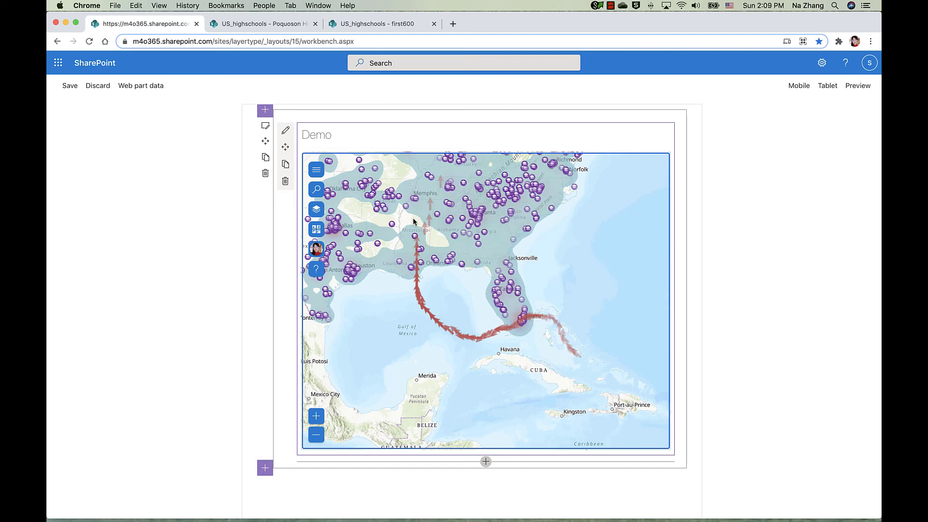
left_click_drag(565, 299, 596, 276)
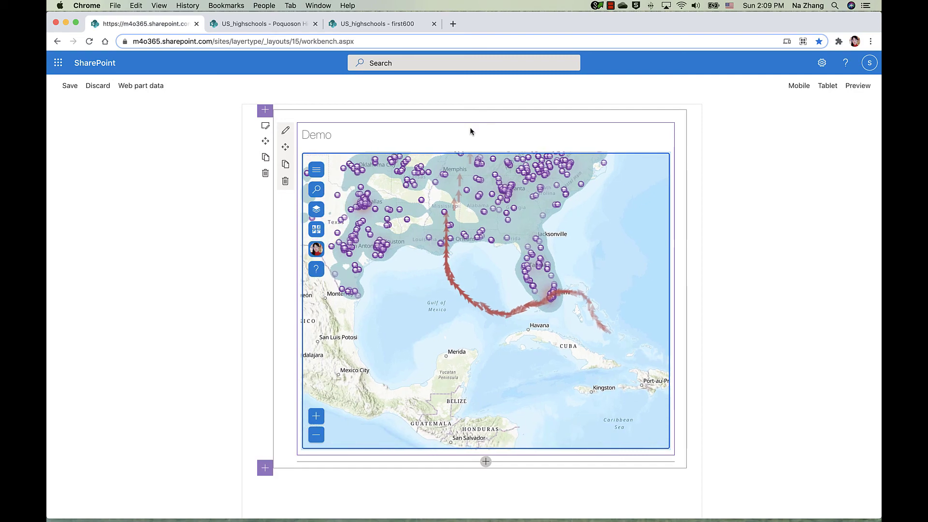
left_click_drag(534, 251, 568, 337)
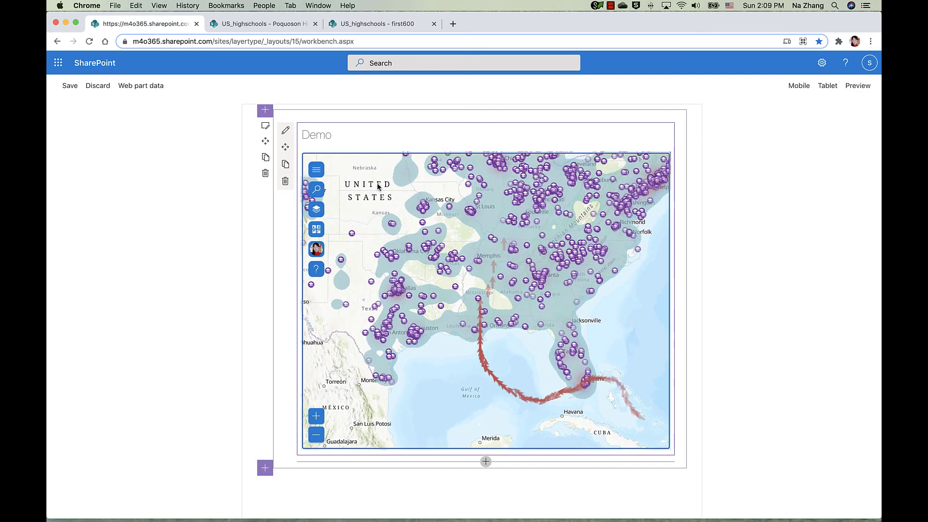
scroll(375, 276, "down", 3)
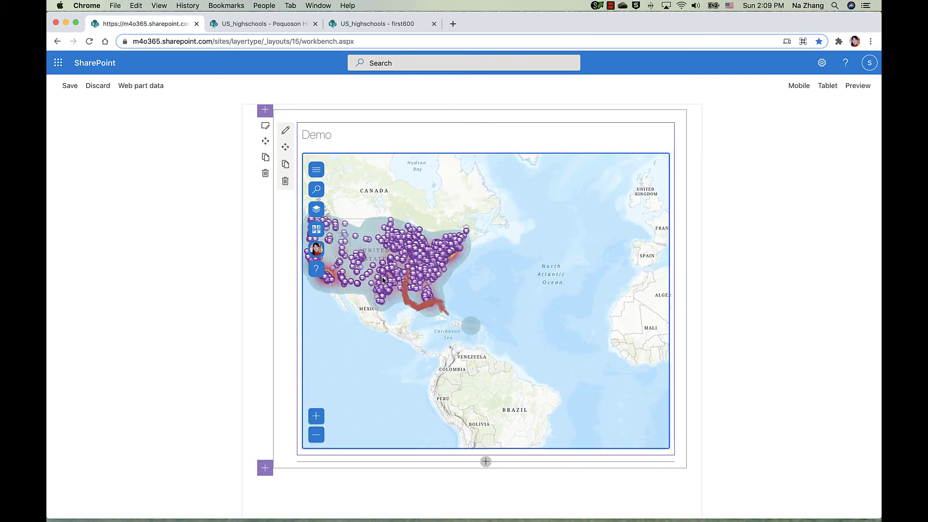
left_click_drag(511, 294, 595, 318)
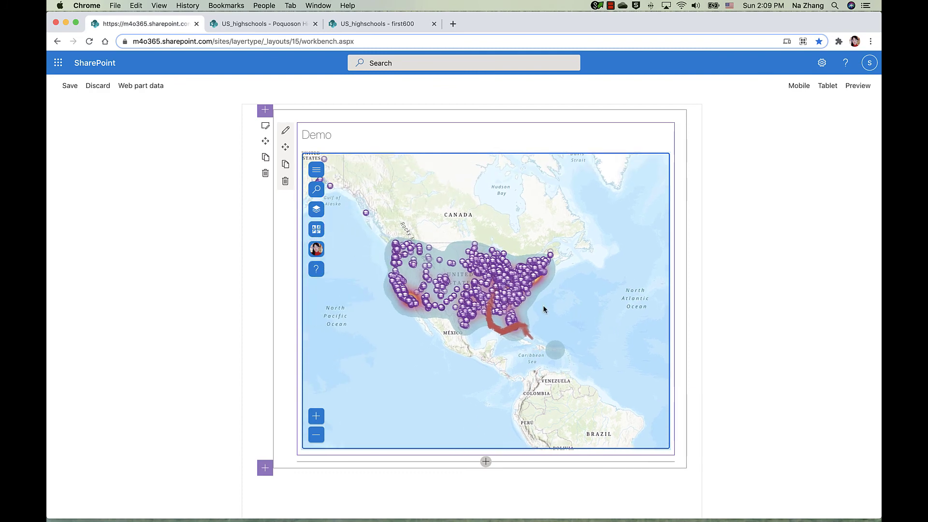
scroll(553, 306, "down", 2)
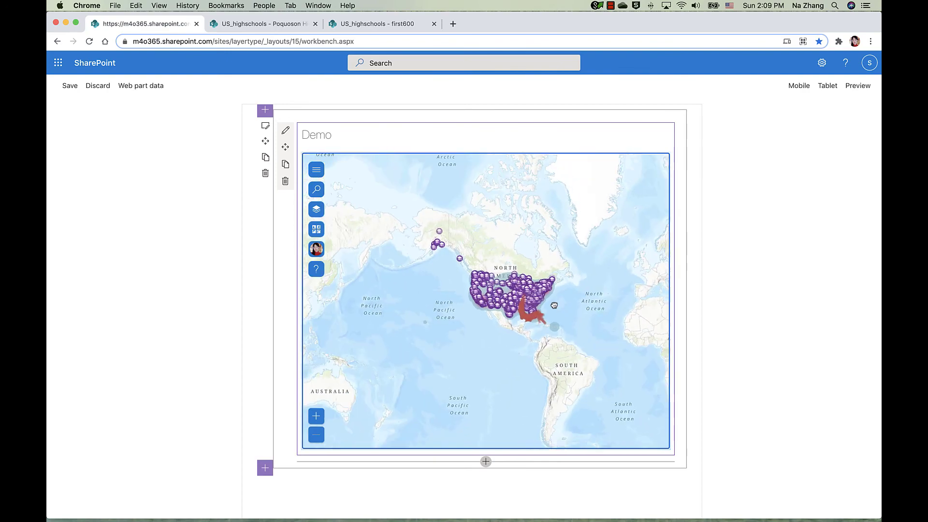
scroll(553, 306, "up", 4)
left_click_drag(503, 300, 595, 307)
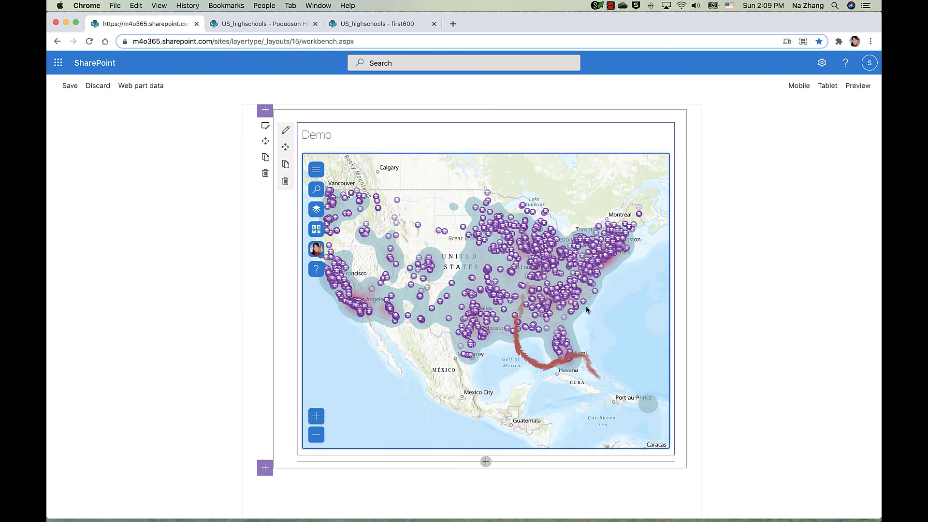